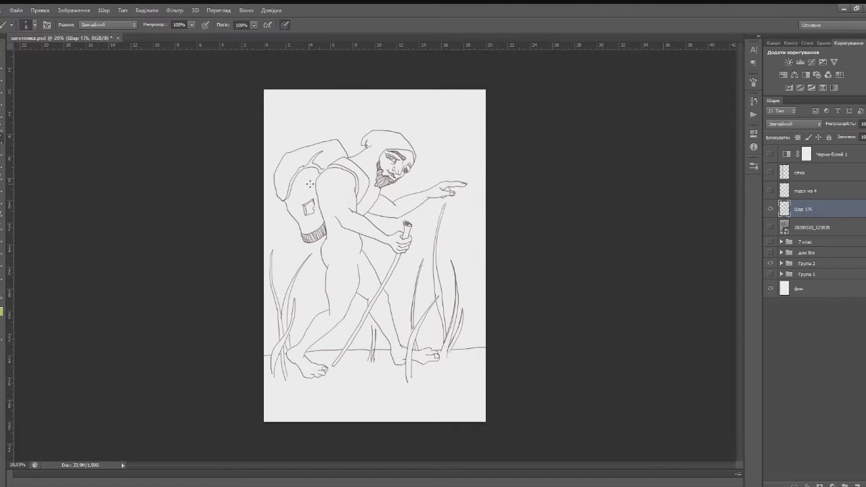
Draw the sweater's lower back edge and the two curved outlines of its hem band around the hiker's hips.
scroll(323, 190, "up", 5)
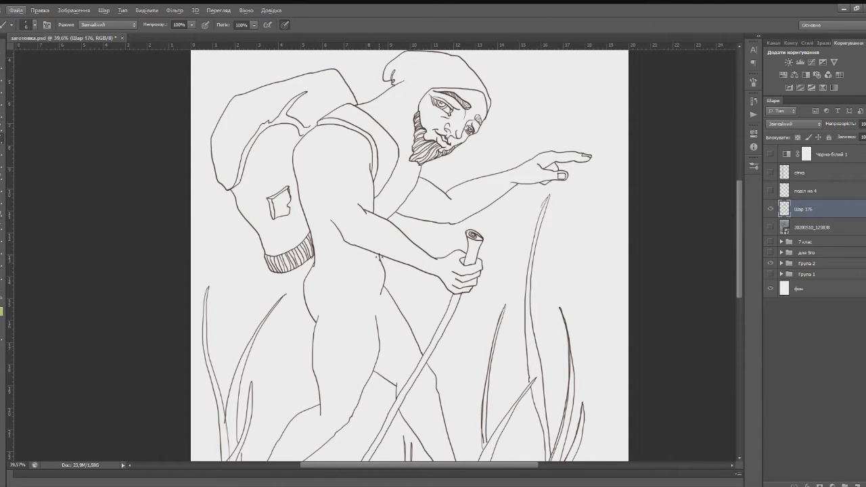
mouse_move(382, 267)
left_mouse_down()
mouse_move(384, 289)
mouse_move(350, 289)
mouse_move(307, 316)
mouse_move(291, 297)
mouse_move(312, 254)
left_mouse_up()
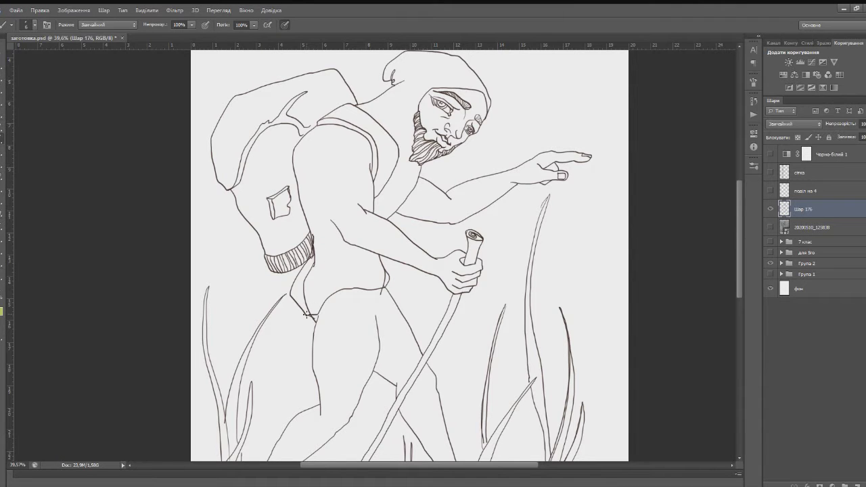
mouse_move(315, 297)
left_mouse_down()
mouse_move(335, 278)
mouse_move(387, 272)
left_mouse_up()
Erase the old hip contour showing through the sweater and clean up the line ends at the hem's rear corner.
scroll(381, 250, "up", 3)
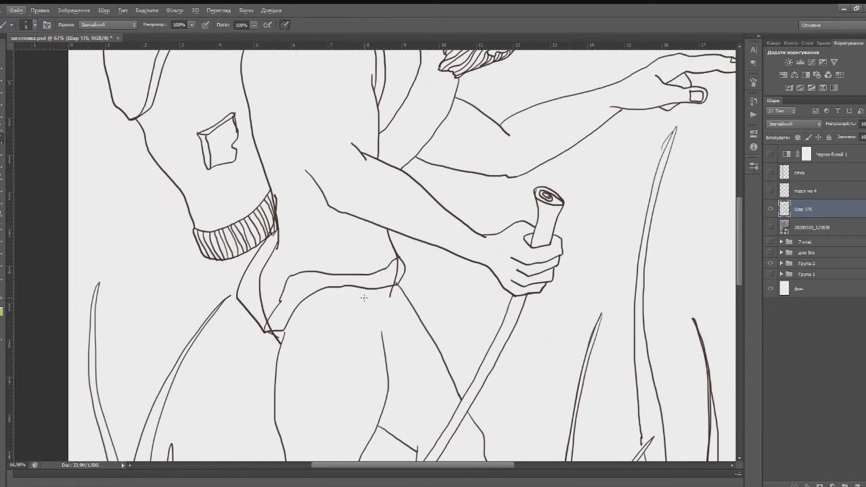
mouse_move(261, 268)
left_mouse_down()
mouse_move(261, 288)
mouse_move(272, 233)
mouse_move(267, 252)
mouse_move(276, 251)
left_mouse_up()
mouse_move(261, 280)
left_mouse_down()
mouse_move(264, 316)
mouse_move(259, 300)
mouse_move(269, 243)
left_mouse_up()
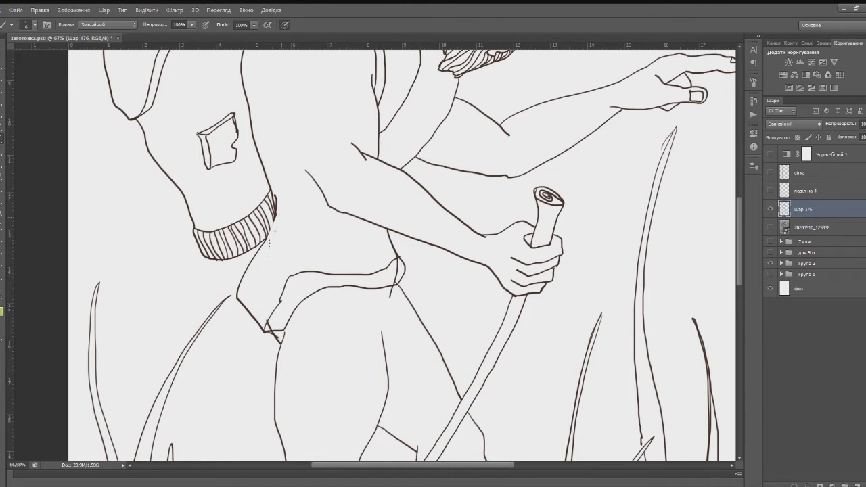
left_click_drag(271, 299, 272, 349)
left_click_drag(273, 333, 276, 319)
scroll(280, 207, "up", 4)
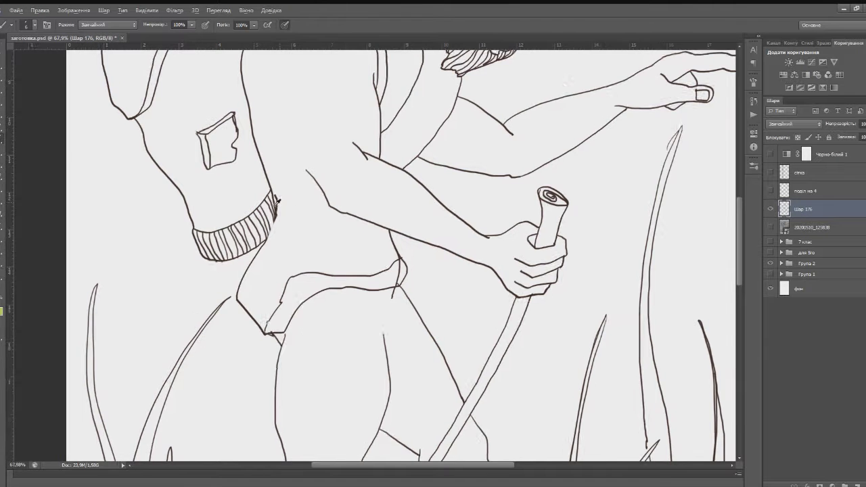
left_click_drag(279, 219, 260, 250)
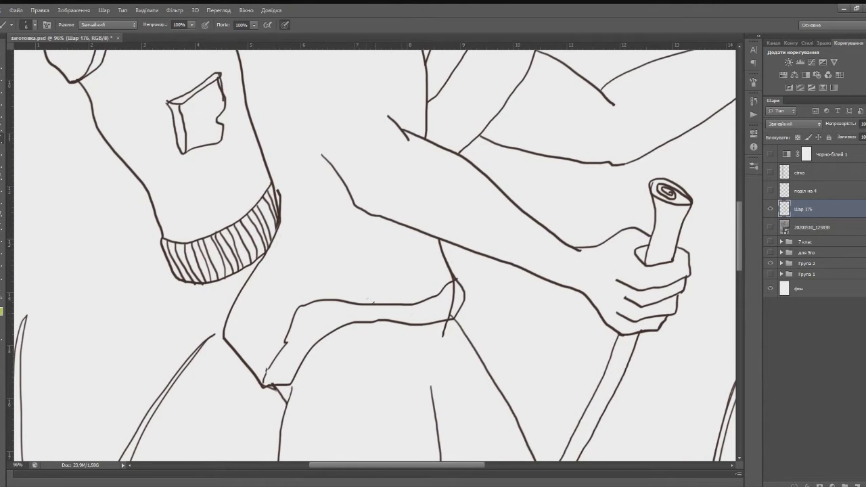
Fill the sweater's hem band with short ribbing strokes from the rear corner to the front edge.
mouse_move(265, 372)
left_mouse_down()
mouse_move(293, 371)
mouse_move(281, 355)
mouse_move(290, 345)
mouse_move(290, 353)
mouse_move(284, 340)
mouse_move(301, 359)
left_mouse_up()
left_click_drag(286, 331, 305, 348)
left_click_drag(302, 347, 308, 353)
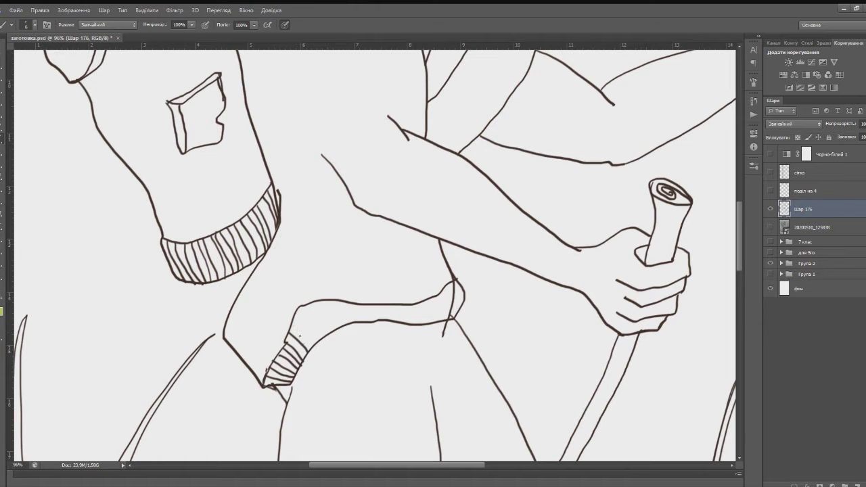
left_click_drag(292, 324, 312, 348)
left_click_drag(295, 310, 317, 339)
left_click_drag(302, 304, 321, 333)
left_click_drag(314, 303, 329, 332)
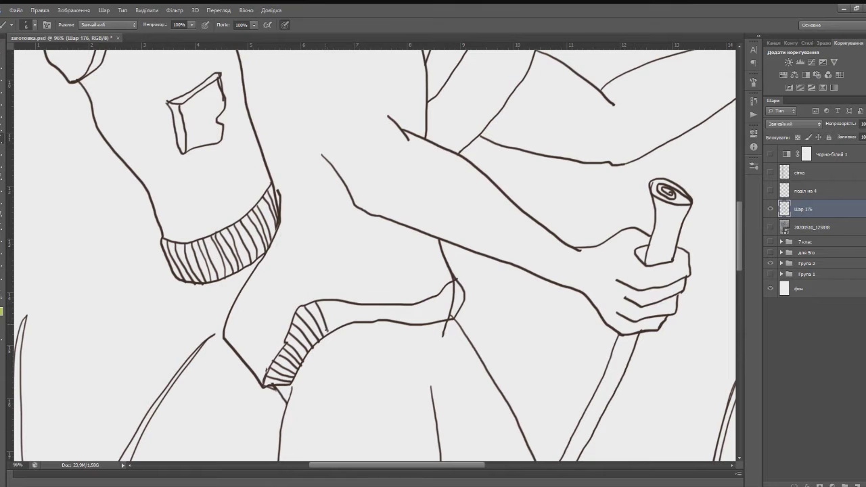
mouse_move(327, 301)
left_mouse_down()
mouse_move(332, 322)
mouse_move(335, 301)
mouse_move(338, 324)
mouse_move(339, 301)
mouse_move(345, 321)
mouse_move(344, 301)
mouse_move(369, 313)
mouse_move(386, 302)
mouse_move(388, 314)
mouse_move(409, 302)
mouse_move(409, 318)
mouse_move(426, 298)
mouse_move(424, 318)
mouse_move(433, 295)
mouse_move(432, 322)
left_mouse_up()
mouse_move(442, 289)
left_mouse_down()
mouse_move(439, 321)
mouse_move(449, 298)
mouse_move(446, 318)
mouse_move(458, 303)
left_mouse_up()
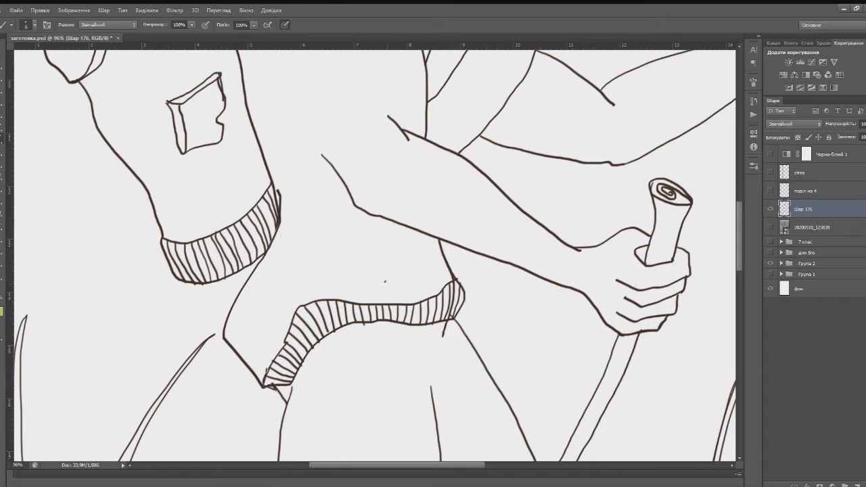
key("ctrl+z")
scroll(531, 379, "down", 1)
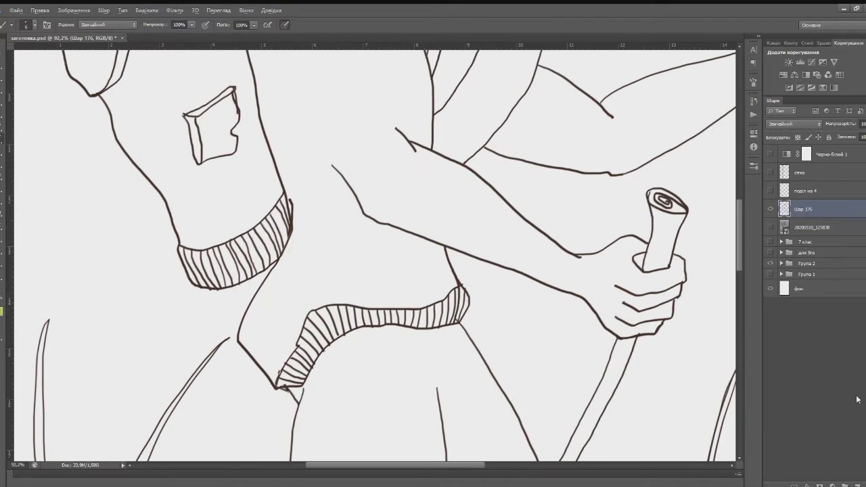
Redraw the sweater's back edge between the backpack's base and the hem's rear corner as a smoother curve.
scroll(417, 237, "down", 10)
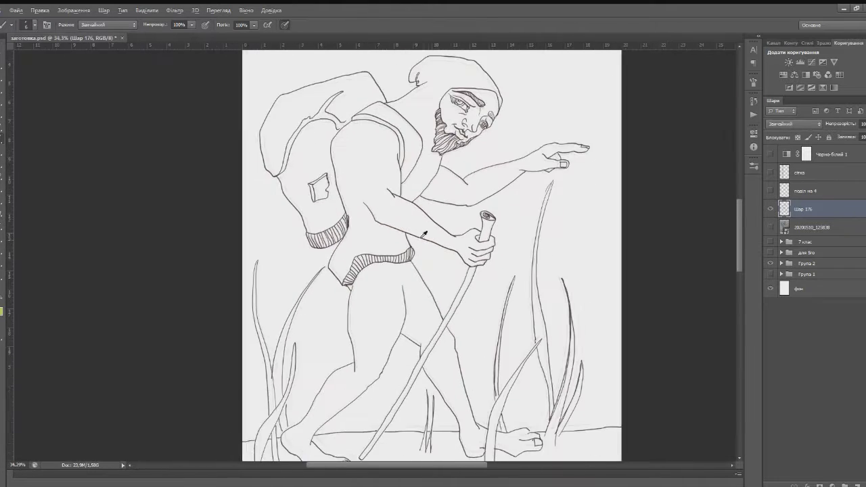
scroll(358, 277, "up", 5)
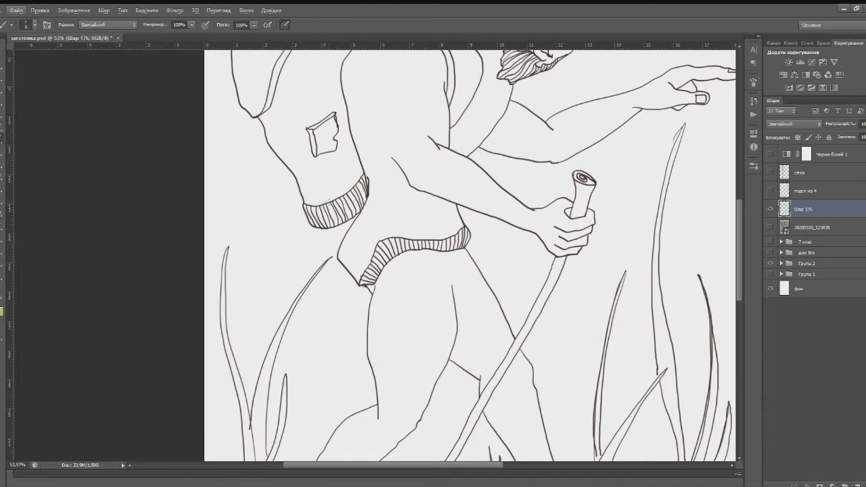
left_click_drag(336, 255, 345, 268)
left_click_drag(352, 225, 347, 233)
scroll(356, 227, "up", 5)
left_click_drag(357, 215, 341, 303)
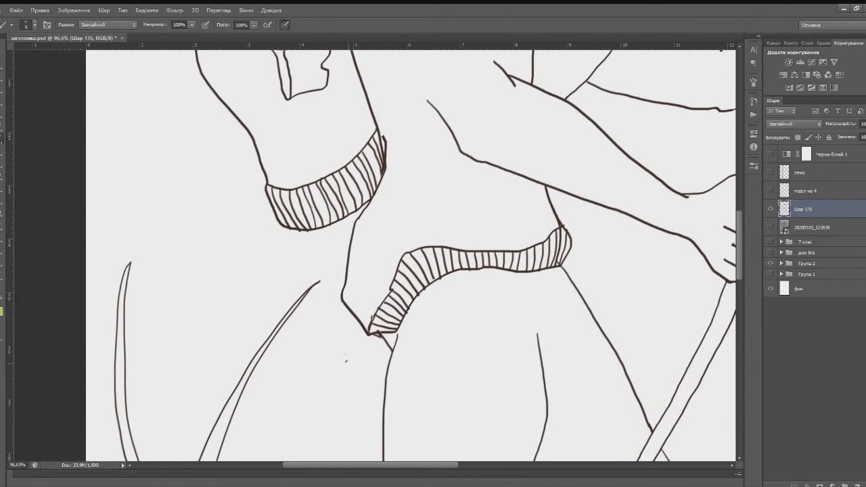
Outline knee-length shorts on both of the hiker's legs and erase the old thigh lines inside them.
scroll(346, 361, "down", 10)
scroll(308, 305, "up", 5)
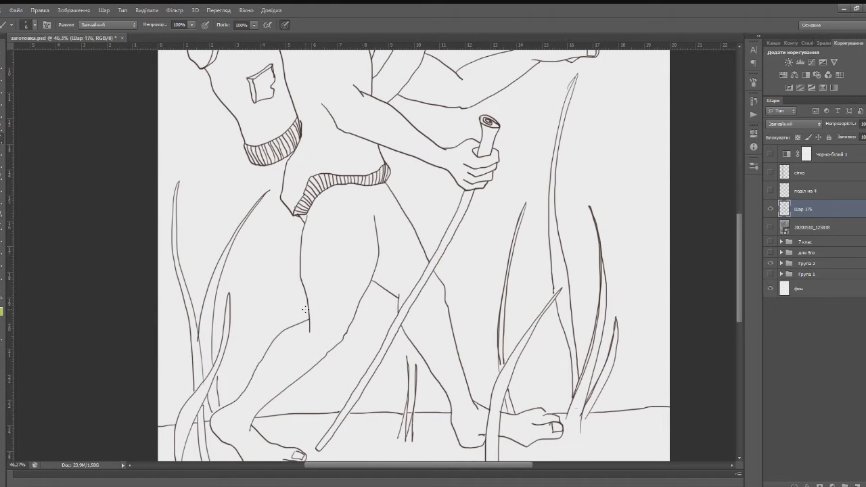
mouse_move(305, 308)
left_mouse_down()
mouse_move(364, 320)
mouse_move(380, 281)
mouse_move(380, 234)
left_mouse_up()
mouse_move(372, 301)
left_mouse_down()
mouse_move(393, 306)
mouse_move(428, 261)
mouse_move(383, 178)
left_mouse_up()
left_click_drag(306, 312, 296, 215)
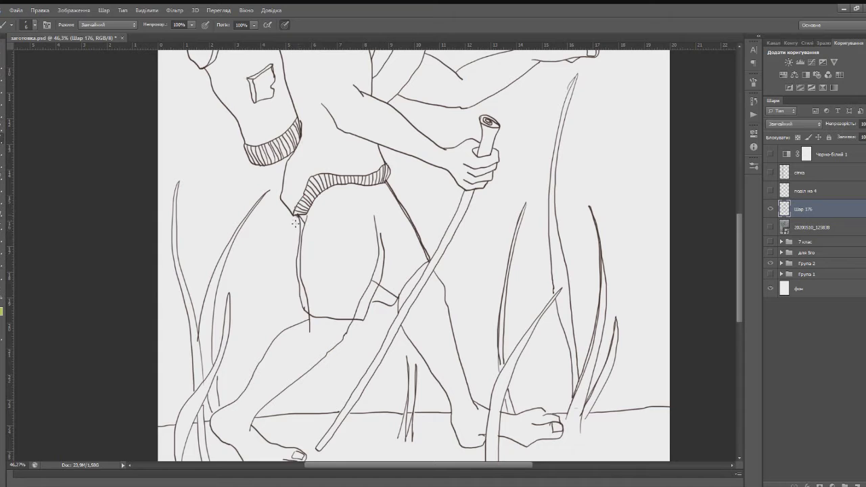
left_click_drag(380, 233, 372, 207)
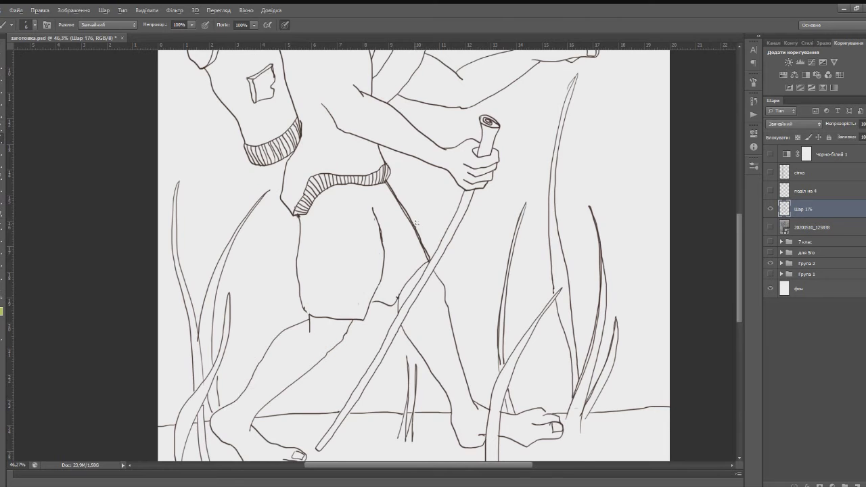
Erase the doubled thigh lines on the shorts' front and inner edges and tidy the rear hem corner.
scroll(416, 223, "up", 5)
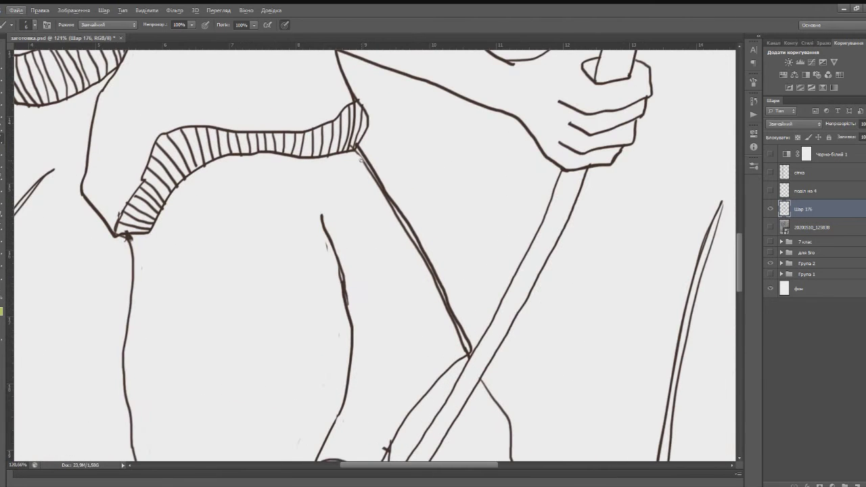
left_click_drag(377, 190, 465, 350)
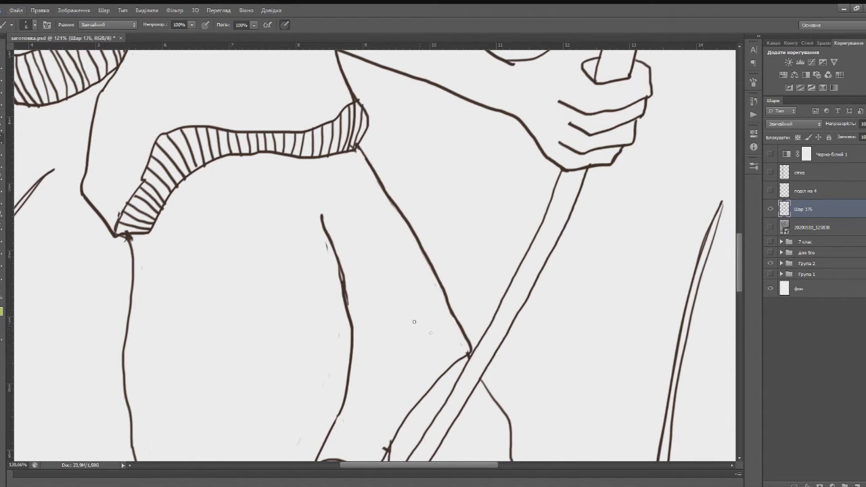
mouse_move(340, 269)
left_mouse_down()
mouse_move(345, 311)
mouse_move(341, 265)
mouse_move(337, 298)
left_mouse_up()
mouse_move(326, 233)
left_mouse_down()
mouse_move(347, 317)
mouse_move(341, 295)
left_mouse_up()
scroll(349, 338, "down", 3)
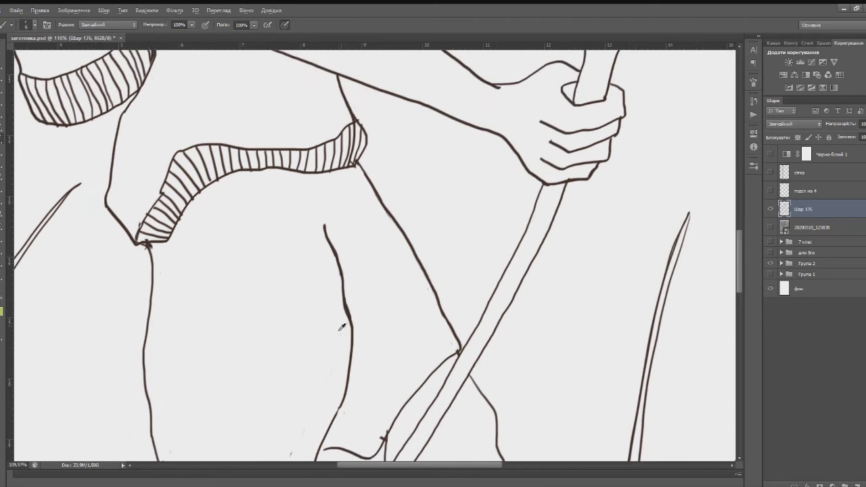
scroll(349, 338, "up", 4)
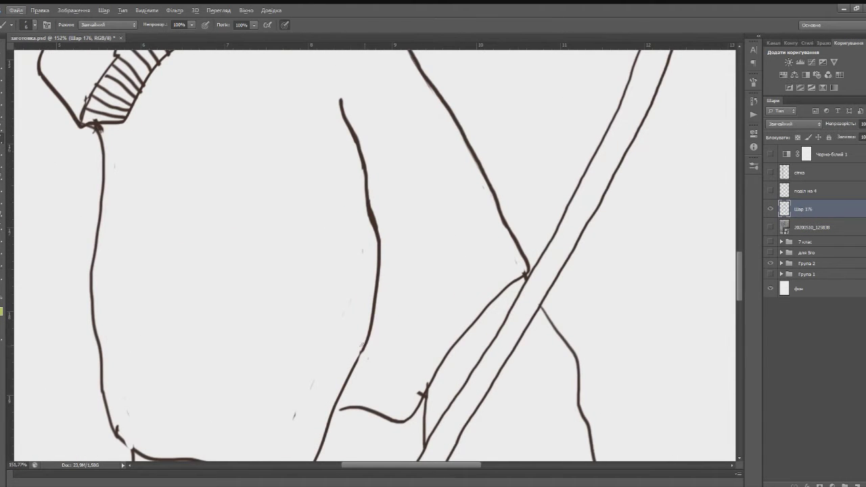
mouse_move(113, 430)
left_mouse_down()
mouse_move(138, 453)
mouse_move(128, 447)
left_mouse_up()
scroll(173, 430, "down", 2)
scroll(182, 428, "down", 2)
scroll(358, 412, "up", 4)
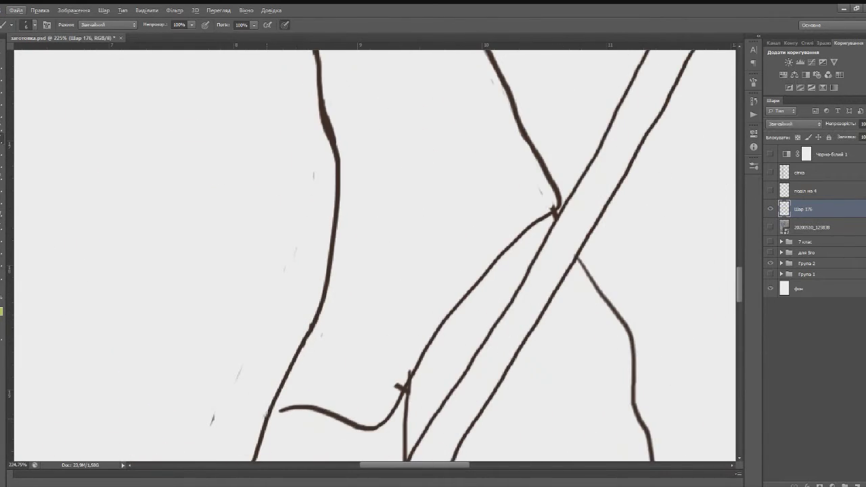
Draw a narrow slanted pocket opening on the upper part of the shorts, just below the sweater's ribbed hem.
scroll(409, 148, "down", 5)
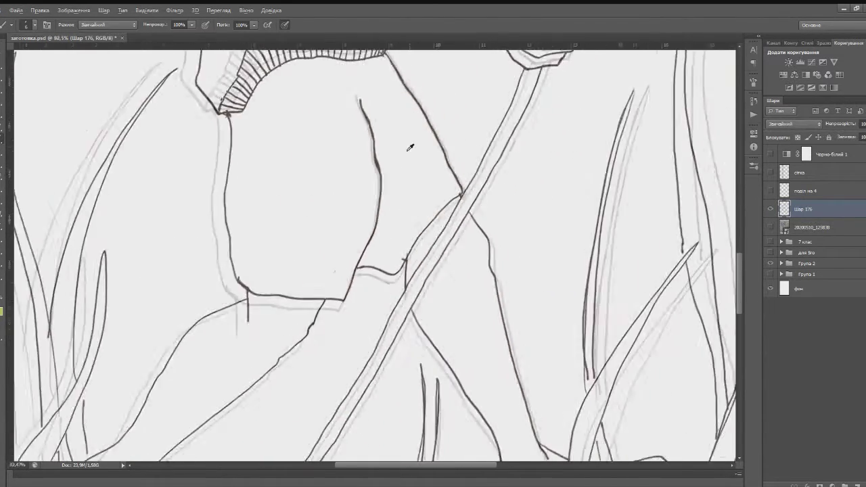
scroll(409, 147, "down", 5)
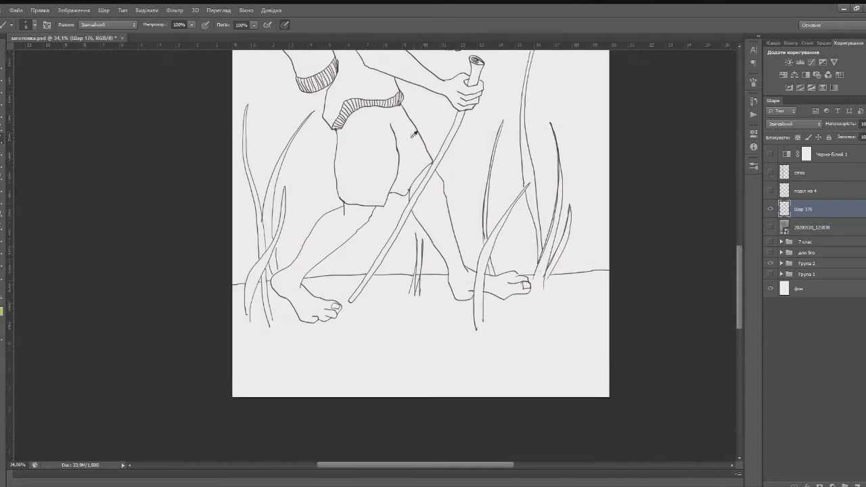
scroll(414, 134, "down", 3)
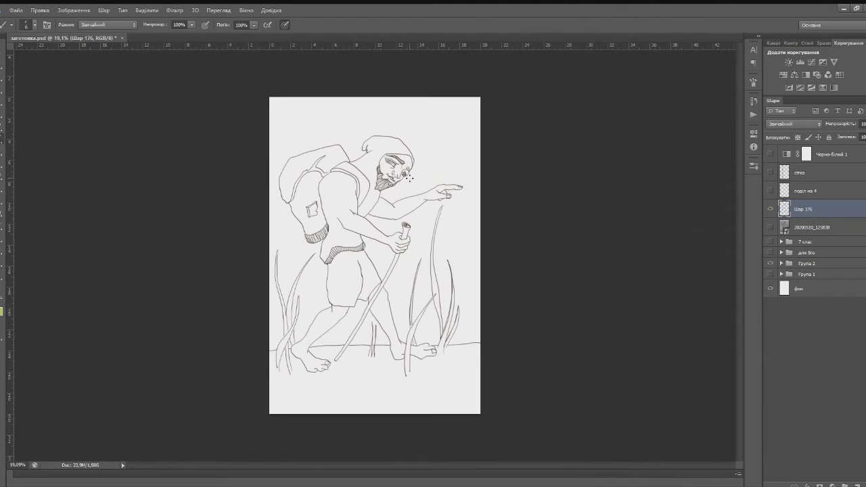
scroll(329, 295, "up", 4)
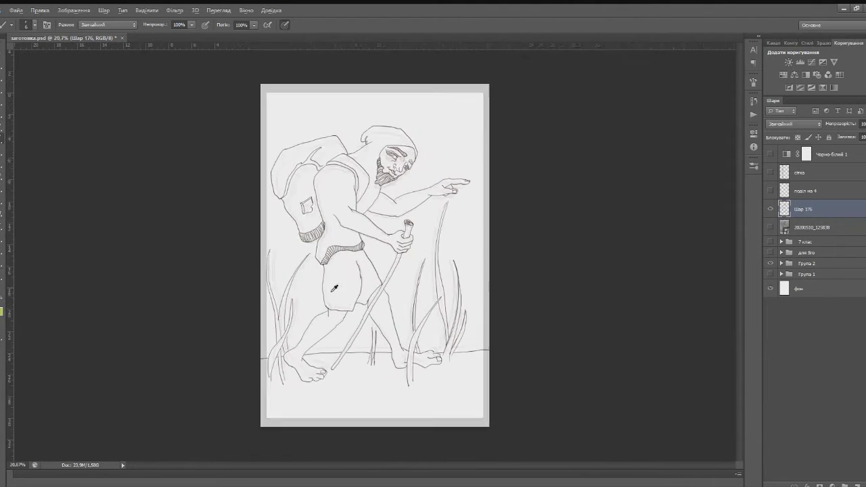
scroll(352, 327, "up", 2)
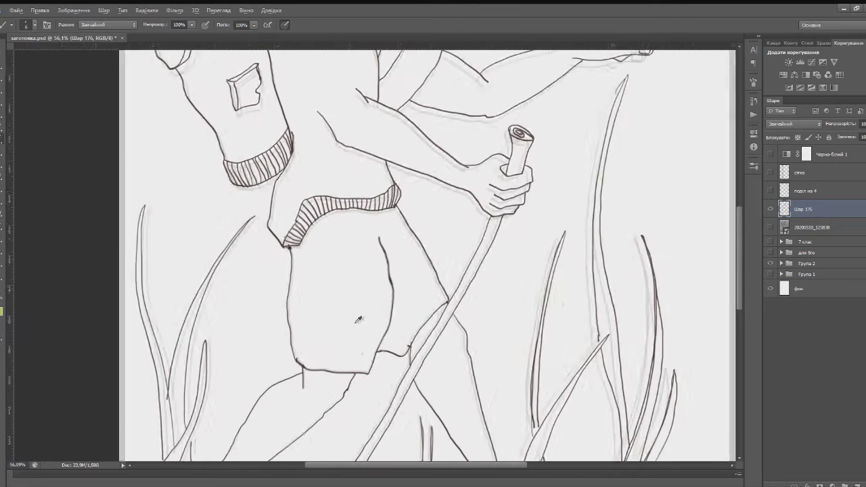
left_click_drag(307, 262, 324, 251)
mouse_move(338, 218)
left_mouse_down()
mouse_move(349, 215)
mouse_move(331, 251)
mouse_move(309, 262)
left_mouse_up()
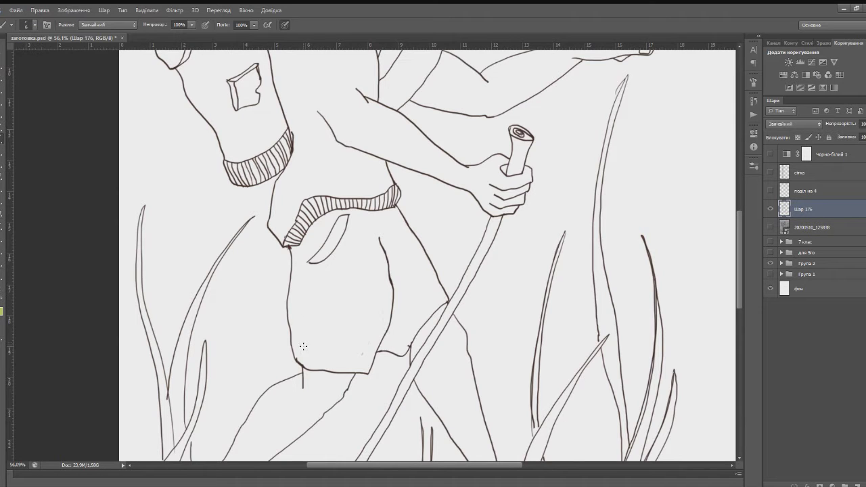
Draw a boxy cargo pocket with a flap and visible side thickness on the near leg of the shorts.
mouse_move(293, 353)
left_mouse_down()
mouse_move(340, 361)
mouse_move(353, 277)
mouse_move(288, 276)
mouse_move(278, 294)
mouse_move(282, 316)
mouse_move(335, 313)
mouse_move(355, 275)
left_mouse_up()
left_click_drag(288, 315, 293, 356)
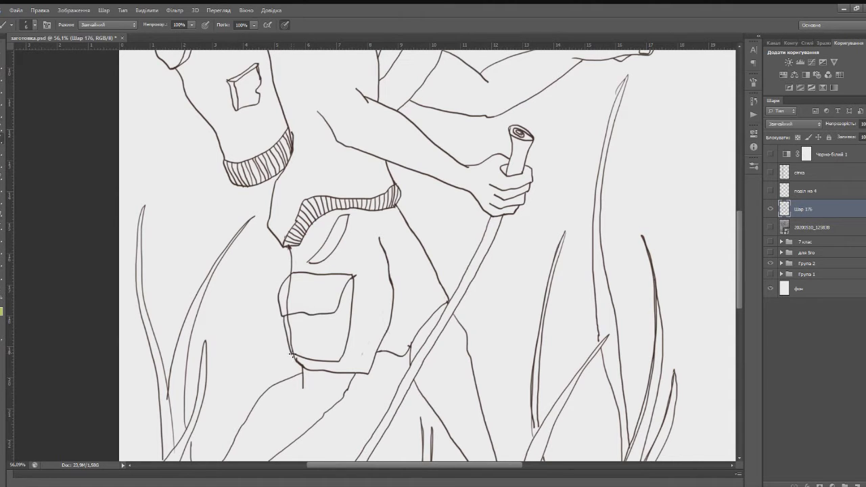
mouse_move(336, 312)
left_mouse_down()
mouse_move(338, 360)
mouse_move(289, 351)
left_mouse_up()
Erase the shorts' rear contour where it runs through the cargo pocket.
scroll(284, 300, "up", 4)
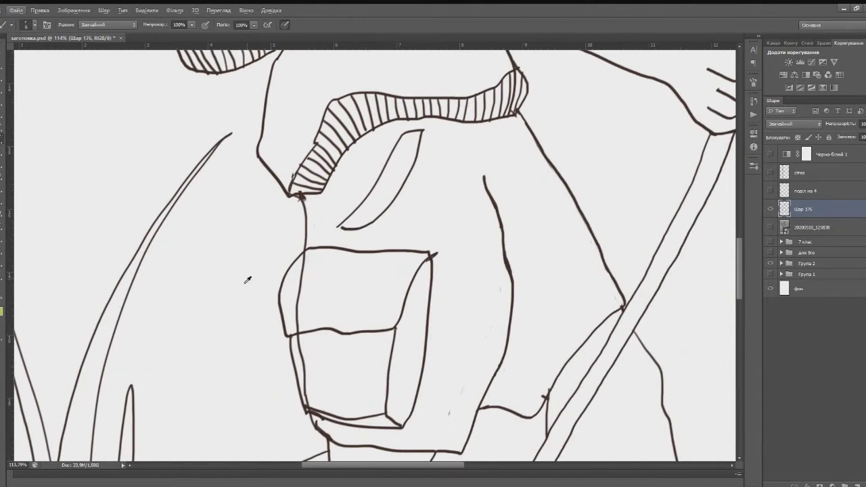
mouse_move(303, 259)
left_mouse_down()
mouse_move(294, 321)
mouse_move(303, 392)
left_mouse_up()
scroll(296, 384, "down", 1)
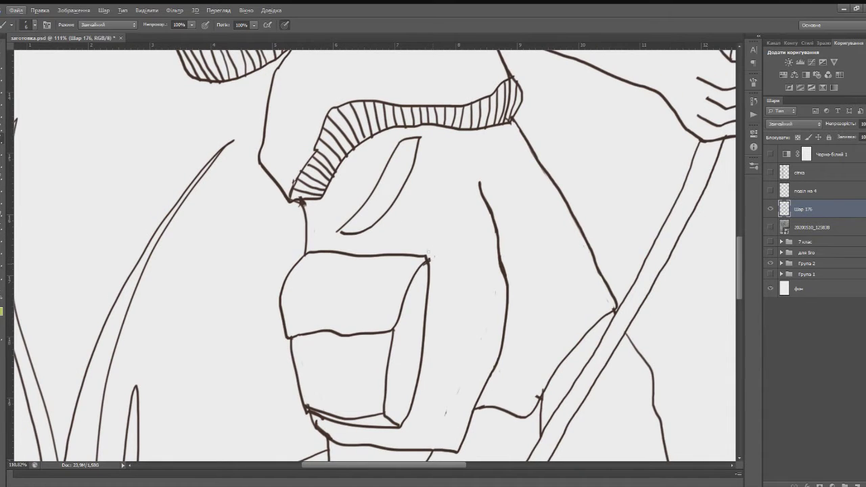
scroll(319, 308, "down", 8)
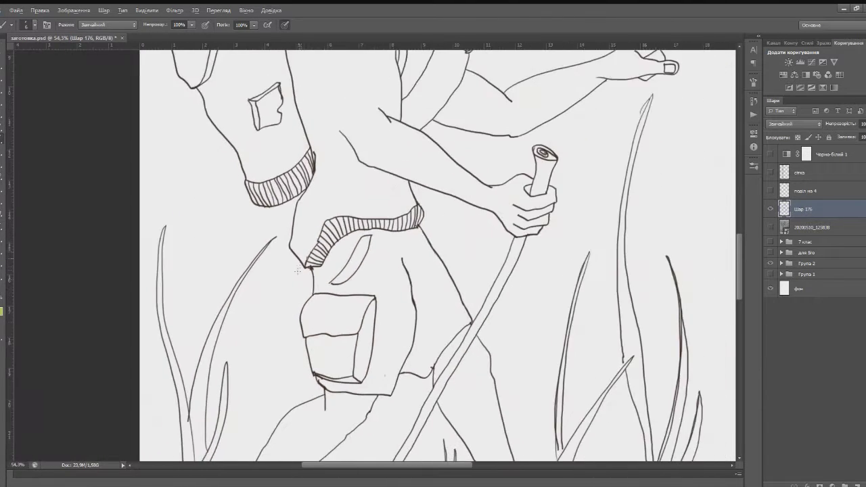
scroll(320, 295, "down", 4)
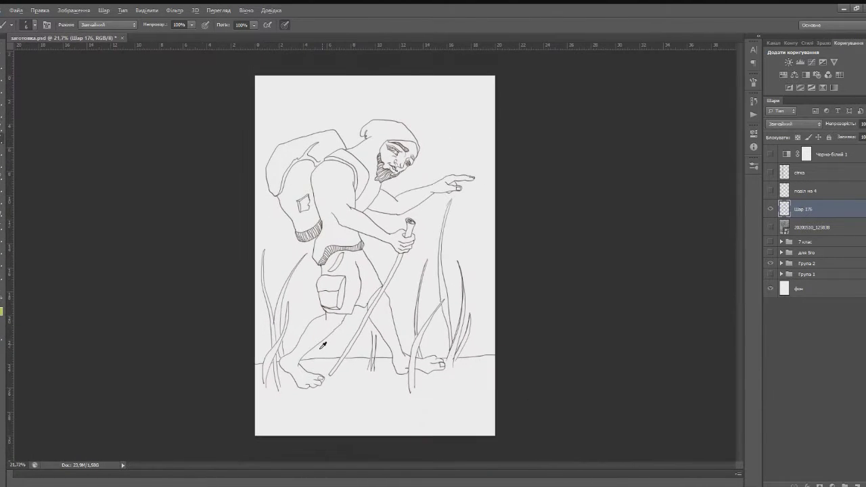
Replace the cargo pocket flap's bulging rear edge with a straighter line and add a buckled strap over the flap.
scroll(319, 260, "up", 12)
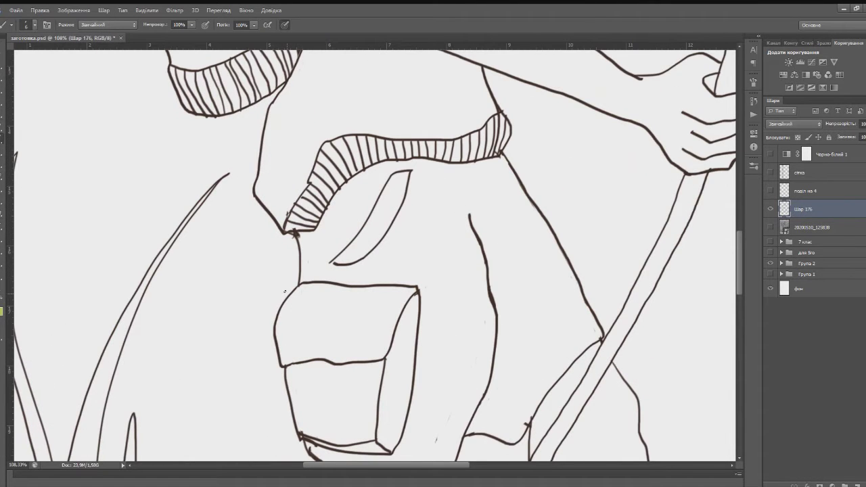
mouse_move(295, 289)
left_mouse_down()
mouse_move(278, 315)
mouse_move(279, 352)
left_mouse_up()
left_click_drag(297, 282, 275, 366)
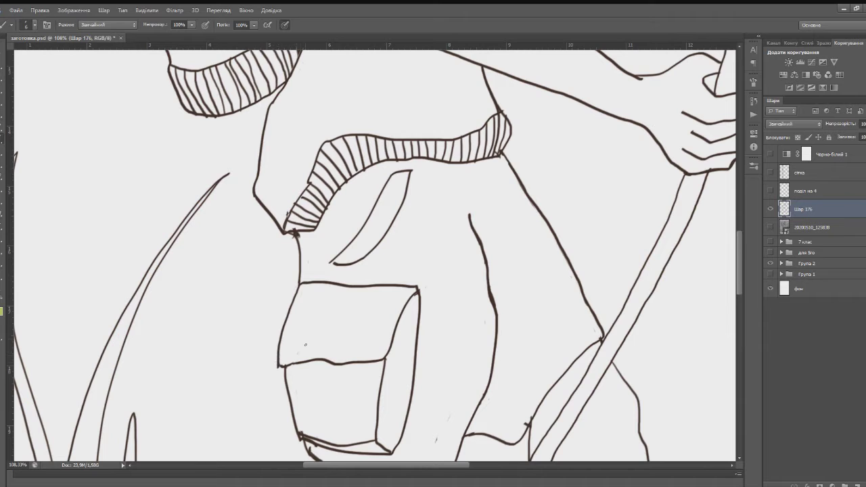
mouse_move(318, 314)
left_mouse_down()
mouse_move(302, 381)
mouse_move(323, 316)
mouse_move(332, 336)
mouse_move(310, 379)
mouse_move(300, 379)
mouse_move(323, 392)
mouse_move(310, 427)
mouse_move(299, 382)
mouse_move(329, 395)
mouse_move(318, 369)
mouse_move(295, 373)
mouse_move(316, 375)
mouse_move(314, 393)
left_mouse_up()
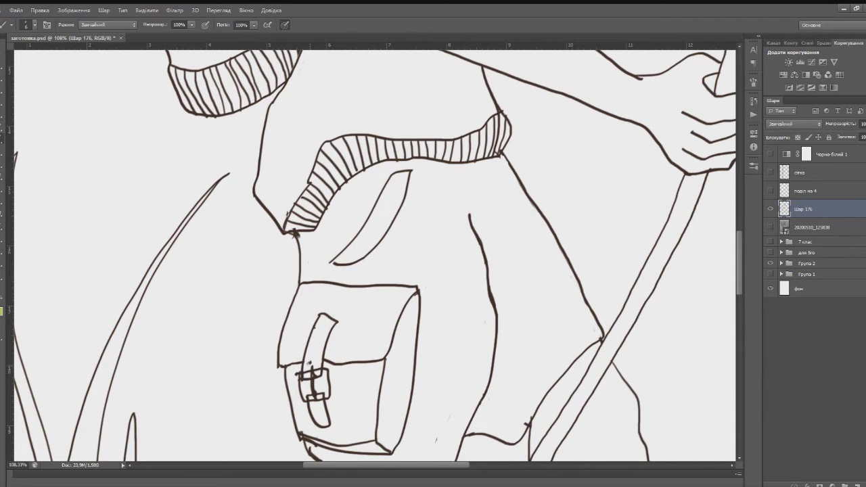
Add a row of small punched holes along the cargo pocket's strap, above and below the buckle.
left_click(314, 346)
left_click(318, 339)
left_click_drag(295, 372, 302, 402)
scroll(295, 234, "down", 3)
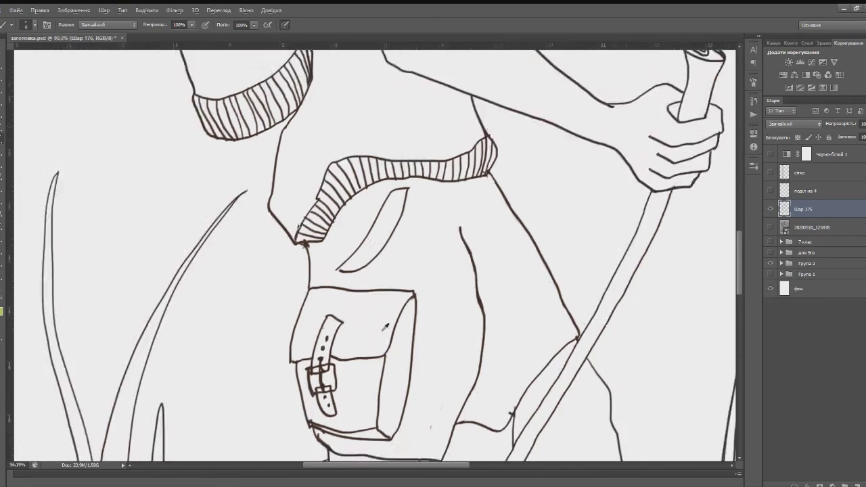
scroll(350, 294, "up", 5)
scroll(350, 294, "up", 1)
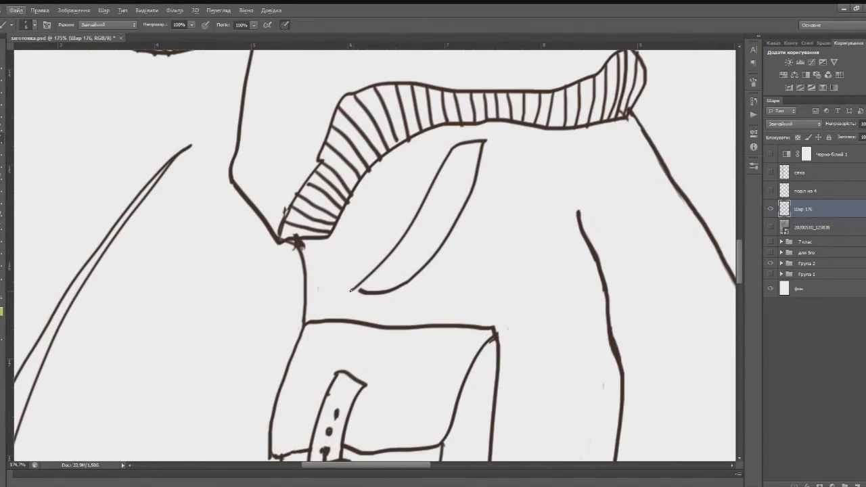
scroll(353, 288, "down", 5)
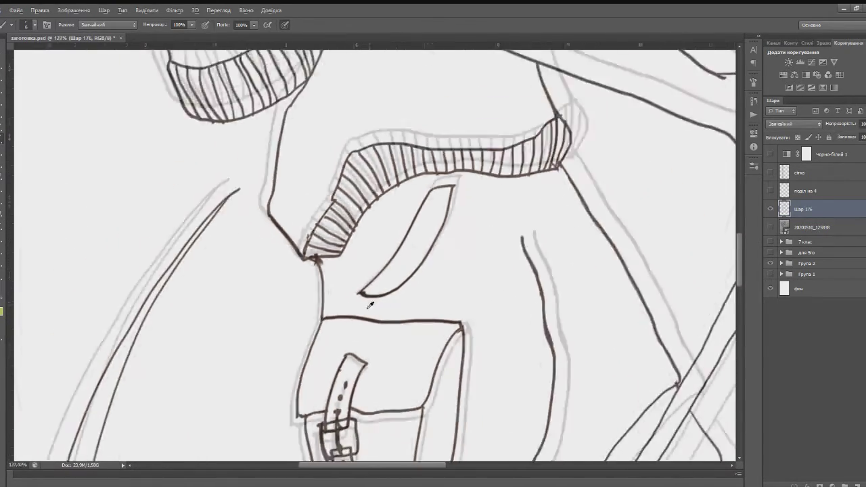
scroll(376, 287, "down", 4)
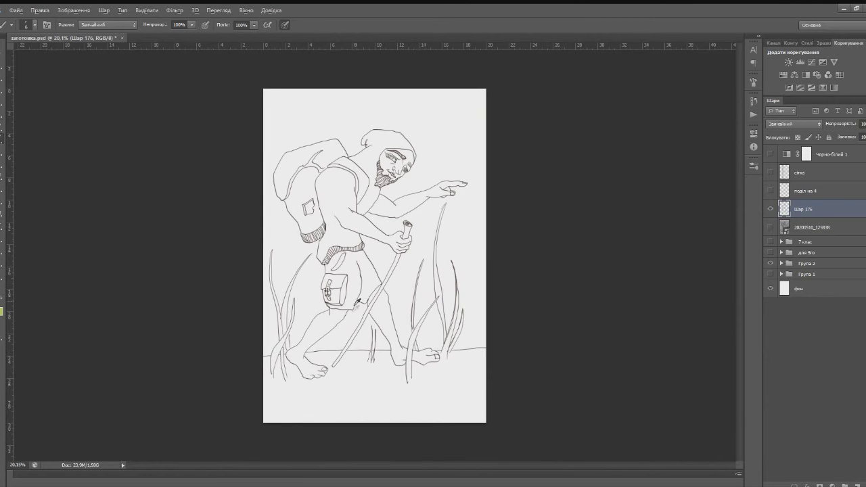
Draw a slightly puffed sleeve cuff around the wrist of the near hand gripping the walking stick.
scroll(365, 284, "up", 1)
scroll(373, 265, "up", 2)
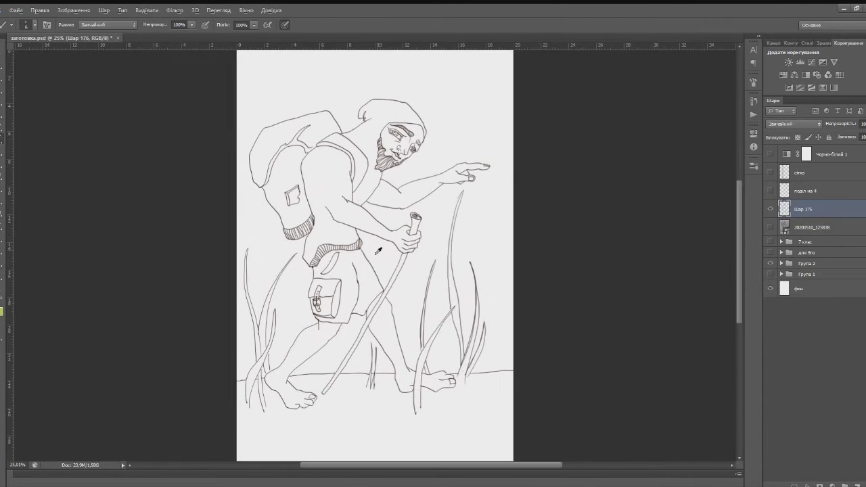
scroll(380, 250, "up", 5)
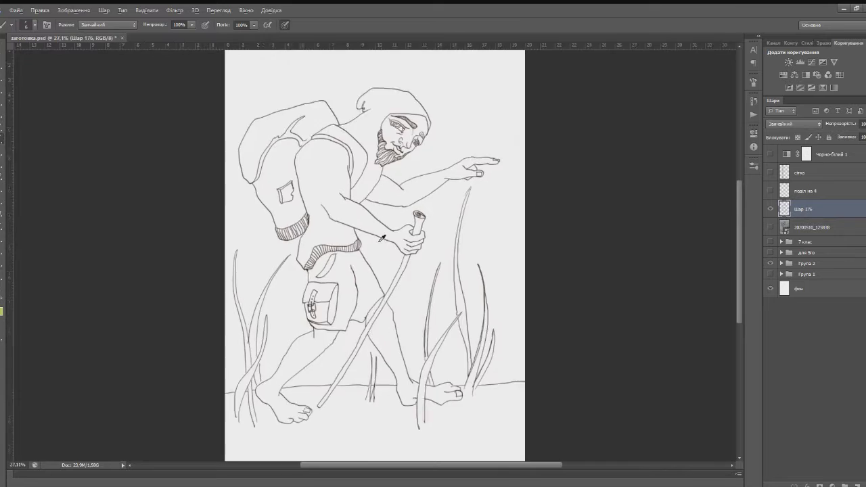
scroll(415, 210, "up", 6)
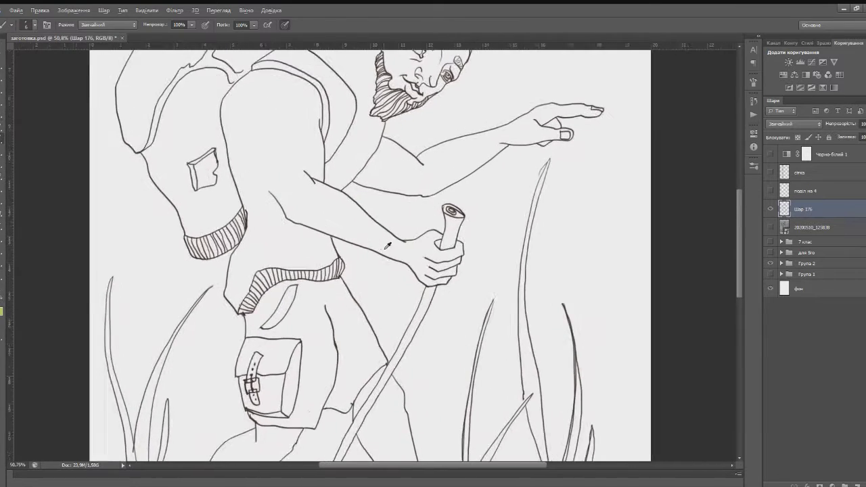
scroll(399, 237, "up", 2)
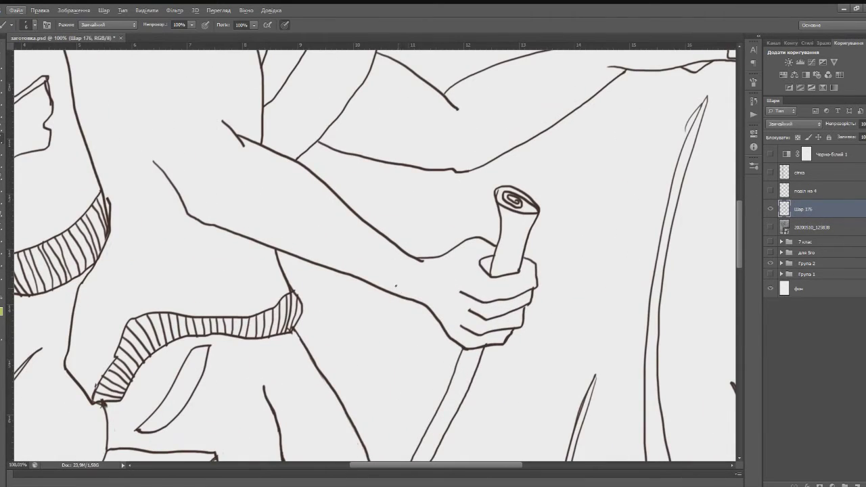
mouse_move(401, 295)
left_mouse_down()
mouse_move(416, 255)
mouse_move(389, 231)
mouse_move(367, 277)
mouse_move(373, 289)
mouse_move(403, 298)
left_mouse_up()
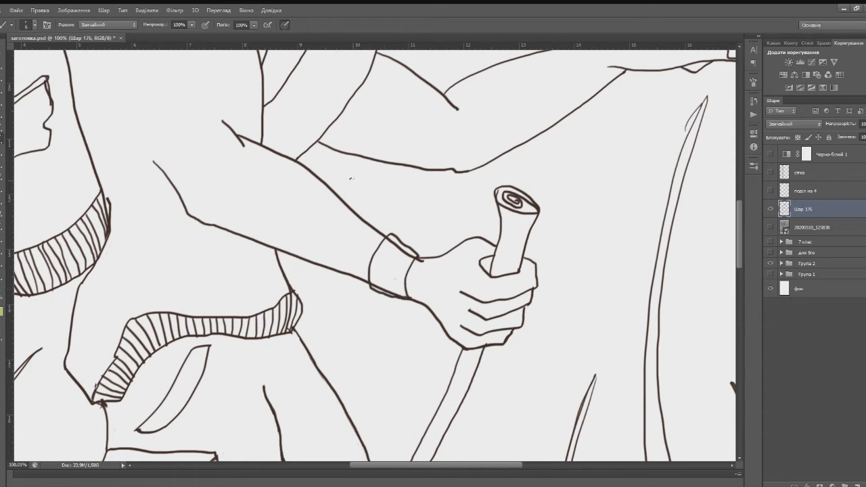
Draw a rumpled upper sleeve contour from the near cuff to the elbow crease and erase the original arm line beneath it.
mouse_move(391, 232)
left_mouse_down()
mouse_move(346, 194)
mouse_move(322, 196)
mouse_move(319, 180)
mouse_move(275, 147)
mouse_move(218, 142)
mouse_move(255, 125)
mouse_move(259, 93)
mouse_move(258, 138)
left_mouse_up()
left_click_drag(326, 177, 330, 175)
scroll(315, 150, "up", 5)
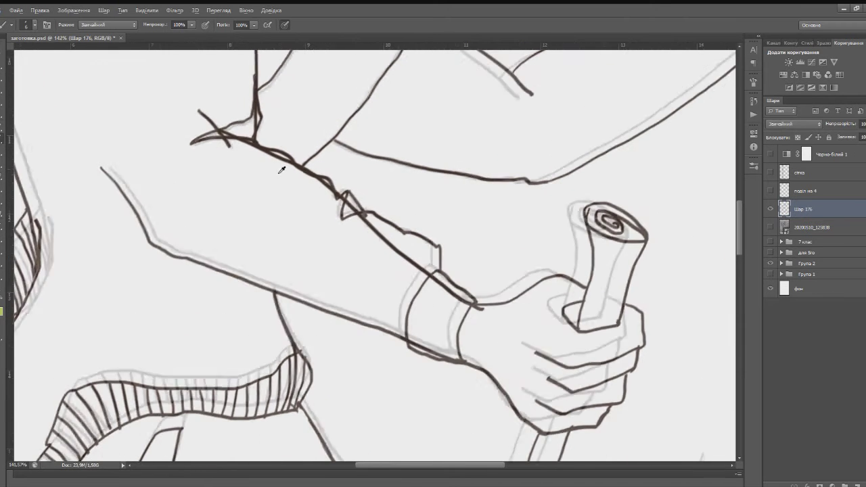
mouse_move(194, 112)
left_mouse_down()
mouse_move(213, 126)
mouse_move(196, 110)
mouse_move(223, 145)
mouse_move(232, 130)
mouse_move(217, 131)
mouse_move(253, 119)
left_mouse_up()
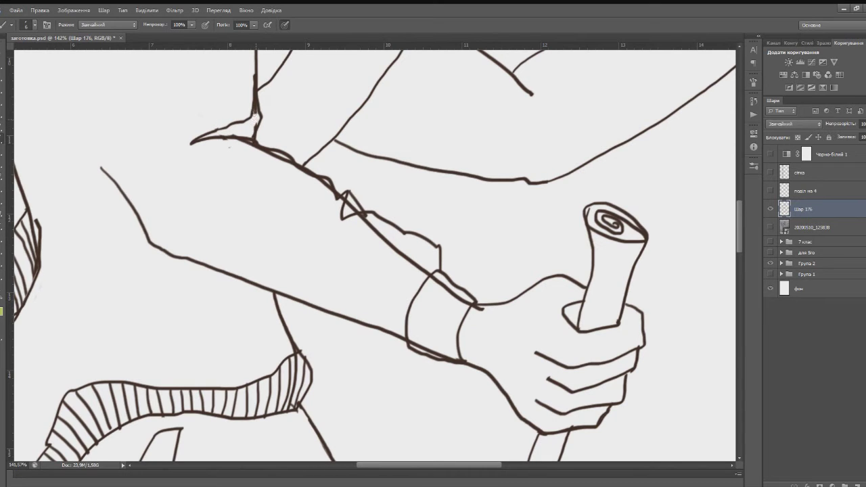
mouse_move(263, 153)
left_mouse_down()
mouse_move(292, 165)
mouse_move(251, 145)
mouse_move(321, 180)
mouse_move(351, 208)
left_mouse_up()
mouse_move(367, 252)
left_mouse_down()
mouse_move(376, 236)
mouse_move(359, 216)
mouse_move(428, 274)
mouse_move(410, 261)
left_mouse_up()
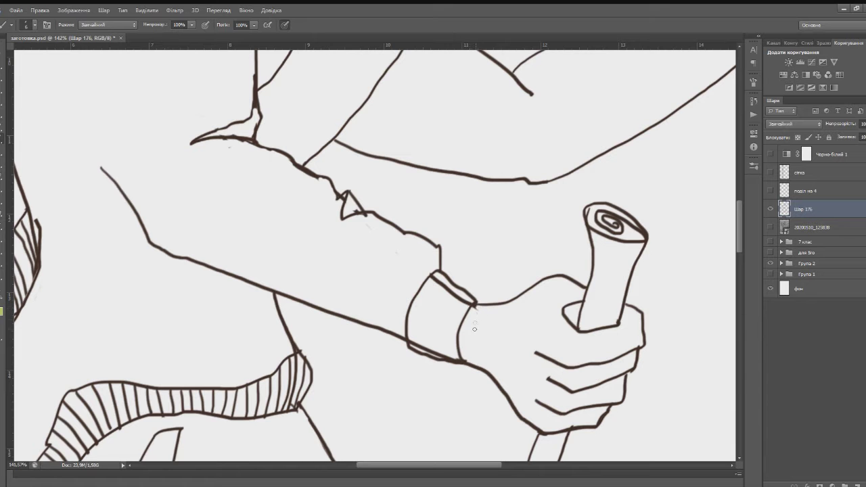
Draw the near sleeve's outer contour from upper arm to cuff with a bunched fold, and erase the original forearm line inside it.
scroll(474, 329, "down", 1)
scroll(304, 311, "down", 5)
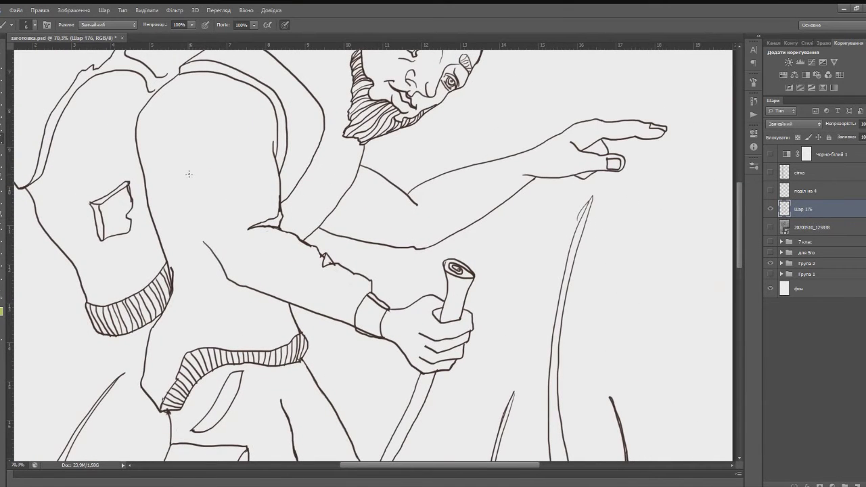
mouse_move(172, 161)
left_mouse_down()
mouse_move(190, 227)
mouse_move(228, 282)
mouse_move(261, 291)
mouse_move(314, 327)
mouse_move(353, 333)
mouse_move(338, 331)
mouse_move(342, 294)
left_mouse_up()
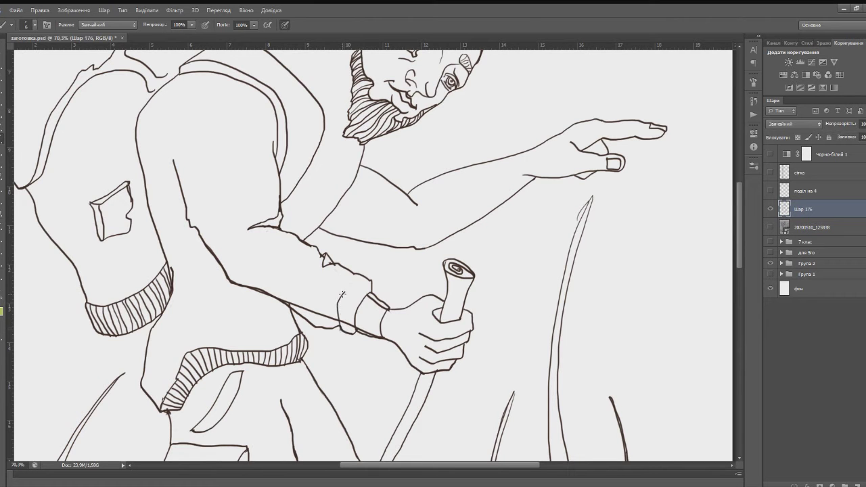
scroll(357, 334, "up", 4)
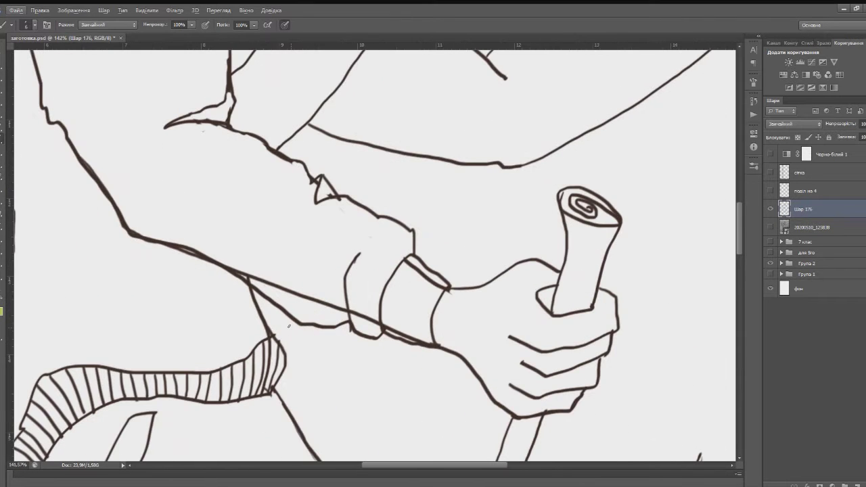
mouse_move(291, 284)
left_mouse_down()
mouse_move(363, 311)
mouse_move(356, 305)
mouse_move(351, 313)
mouse_move(361, 309)
mouse_move(412, 336)
mouse_move(388, 328)
left_mouse_up()
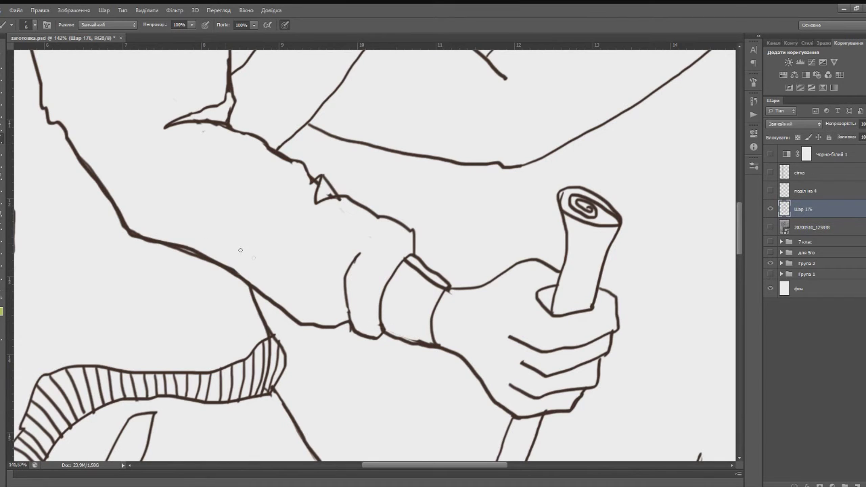
Add short fabric fold lines to the near sleeve along the forearm and behind the elbow.
scroll(243, 243, "down", 3)
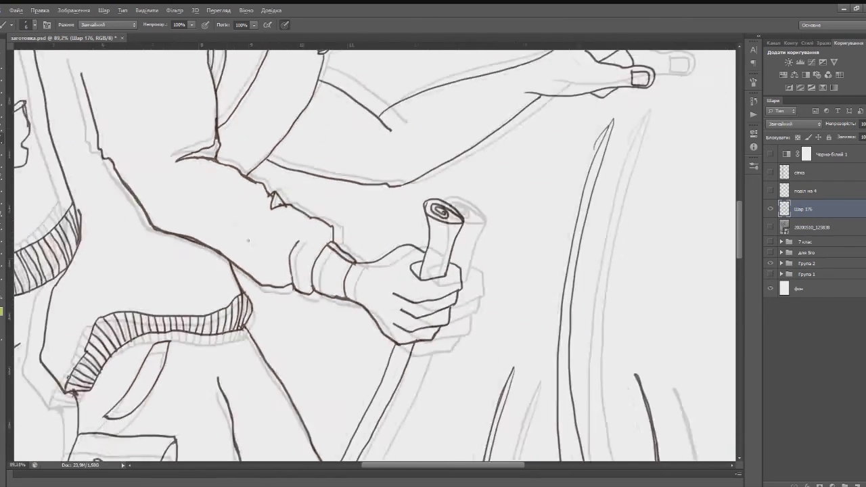
scroll(248, 240, "down", 4)
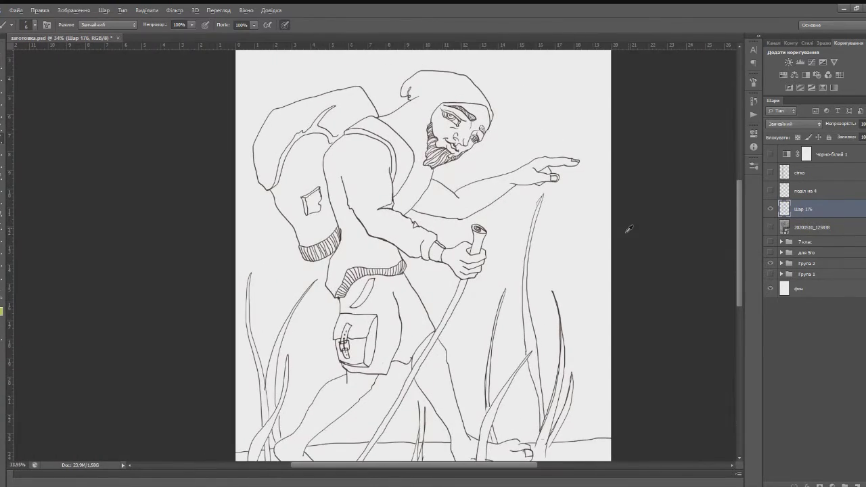
scroll(316, 201, "down", 2)
scroll(351, 205, "up", 3)
scroll(352, 206, "down", 1)
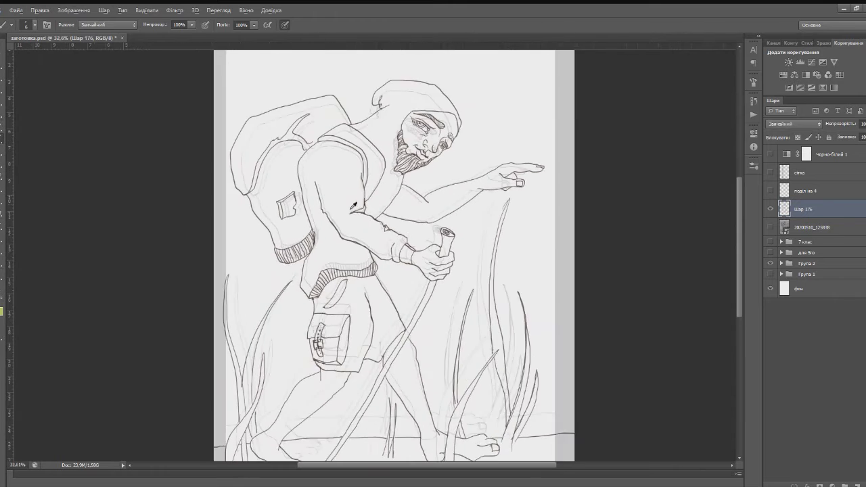
scroll(353, 205, "up", 8)
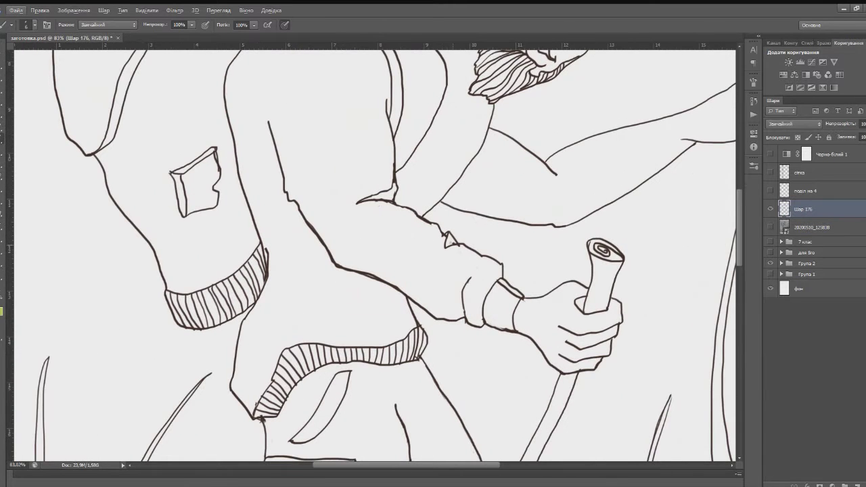
left_click_drag(456, 243, 433, 267)
left_click_drag(297, 173, 286, 201)
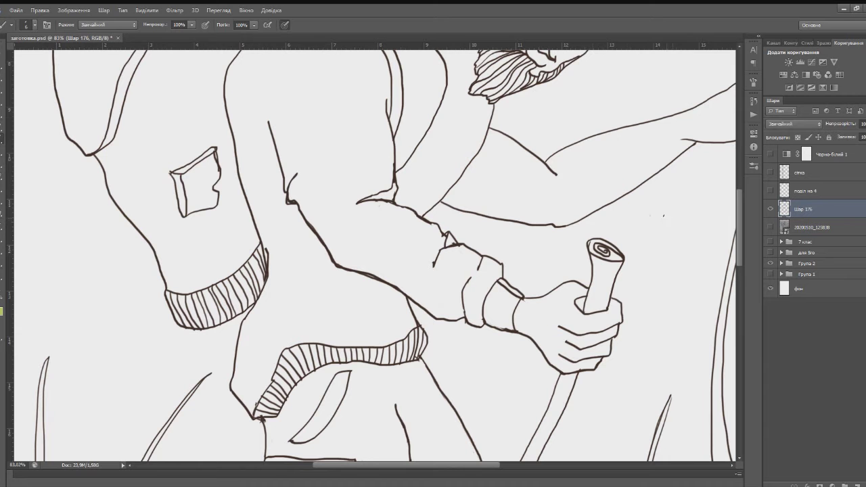
Fill the near sleeve's cuff with parallel ribbing lines running from its upper to its lower edge.
scroll(486, 283, "up", 5)
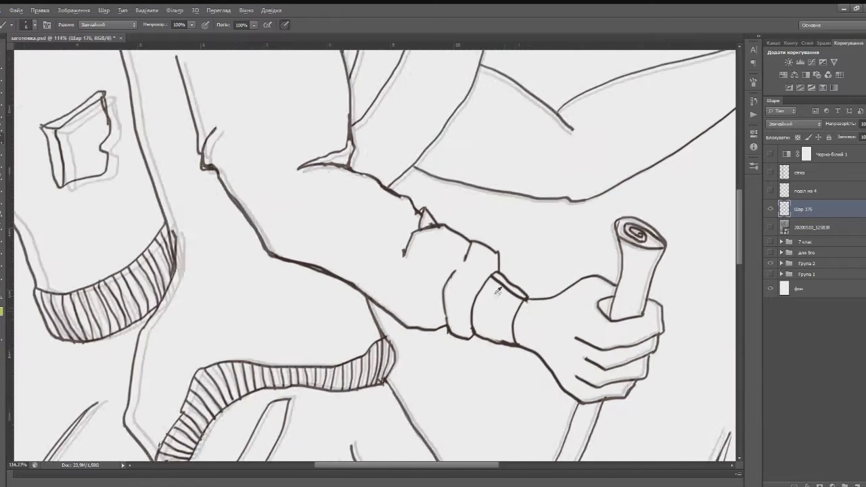
left_click_drag(487, 277, 529, 306)
left_click_drag(479, 285, 520, 316)
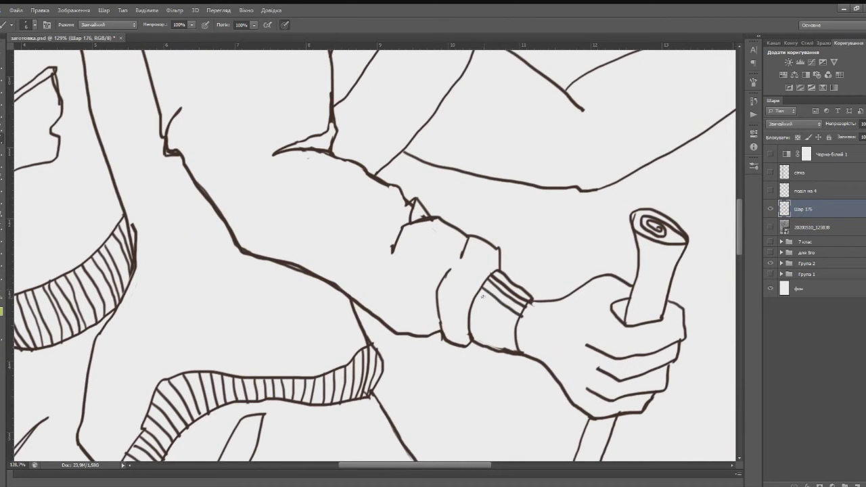
left_click_drag(477, 297, 519, 325)
mouse_move(471, 303)
left_mouse_down()
mouse_move(519, 332)
mouse_move(503, 329)
left_mouse_up()
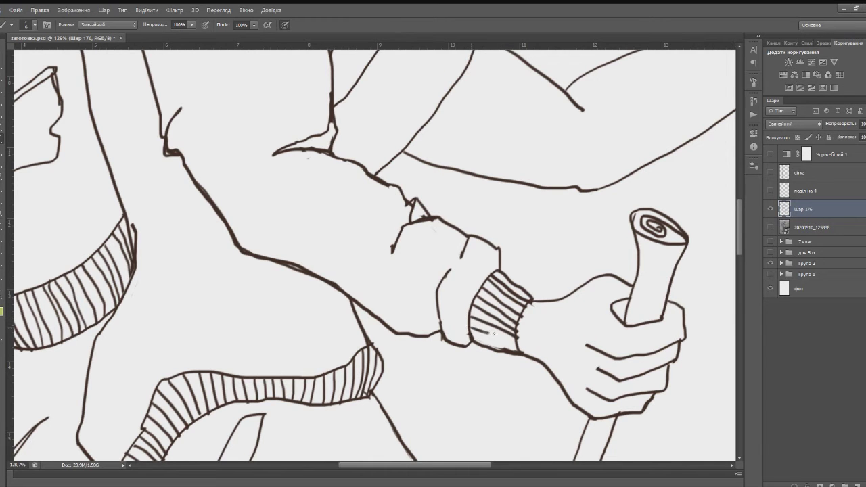
left_click_drag(469, 334, 517, 350)
Draw a sleeve cuff around the wrist of the outstretched far arm.
scroll(415, 357, "down", 10)
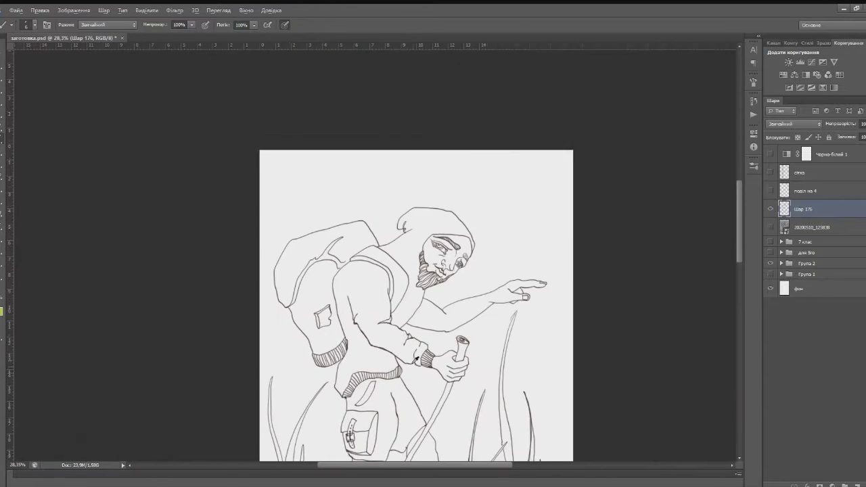
scroll(415, 357, "down", 2)
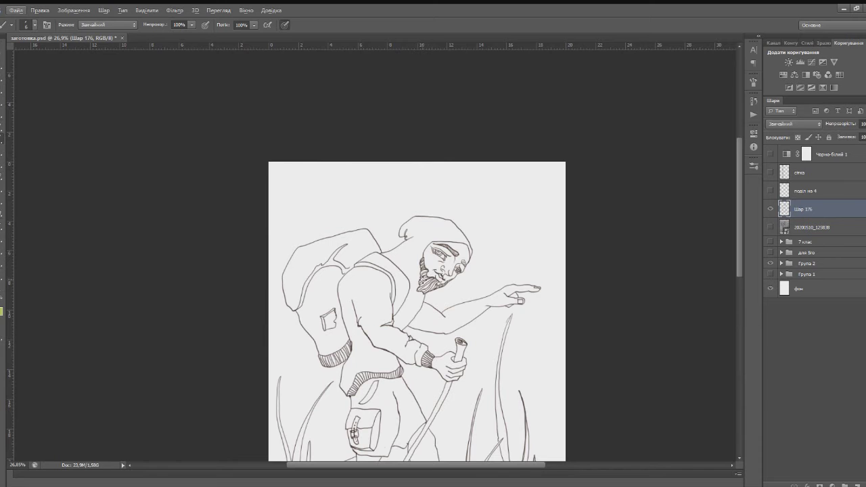
scroll(446, 284, "up", 3)
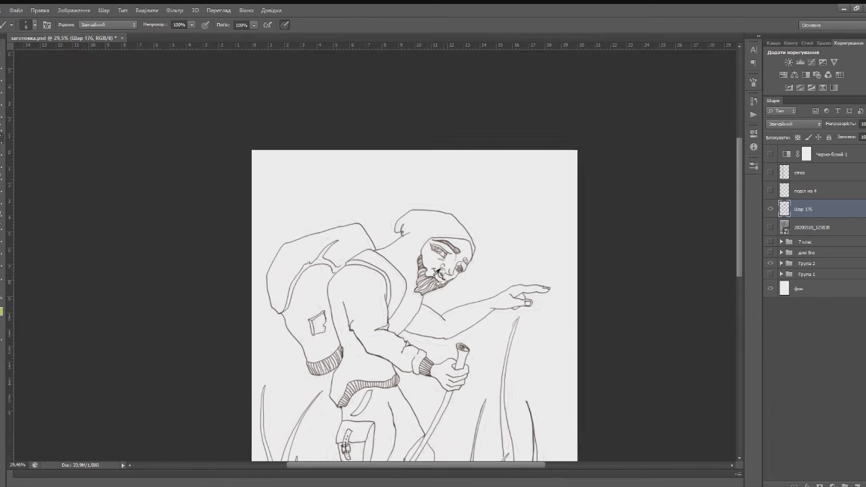
scroll(351, 296, "down", 4)
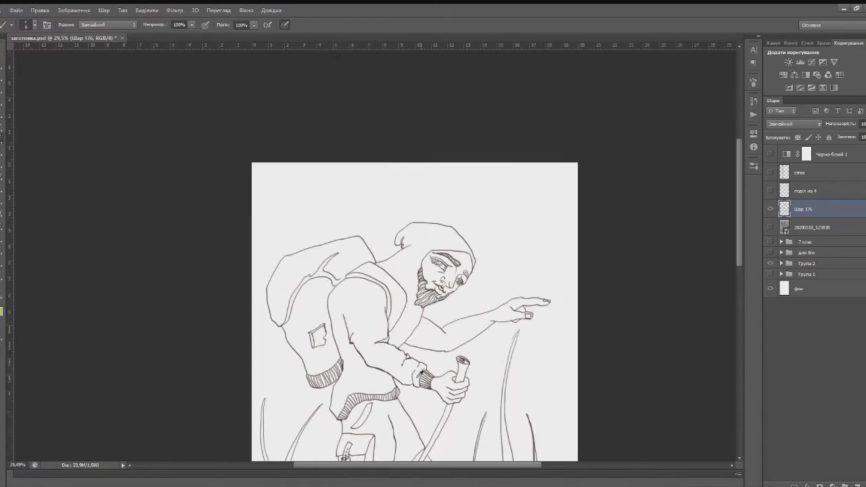
scroll(351, 296, "up", 4)
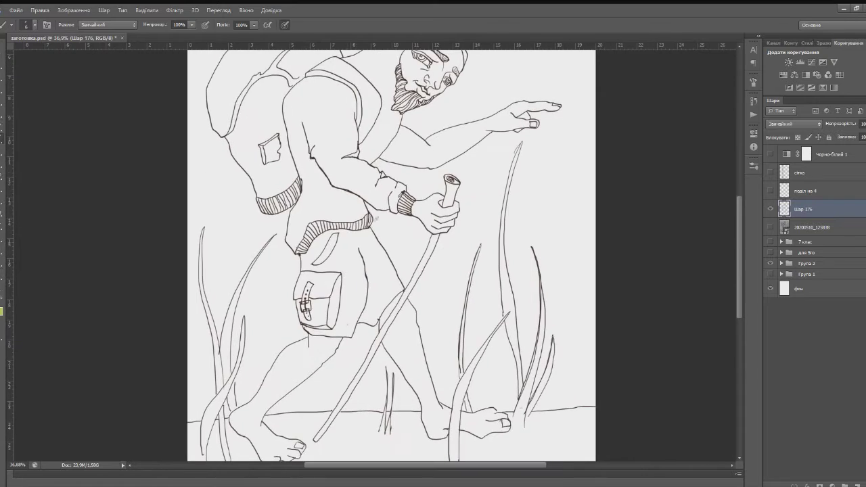
scroll(532, 72, "up", 5)
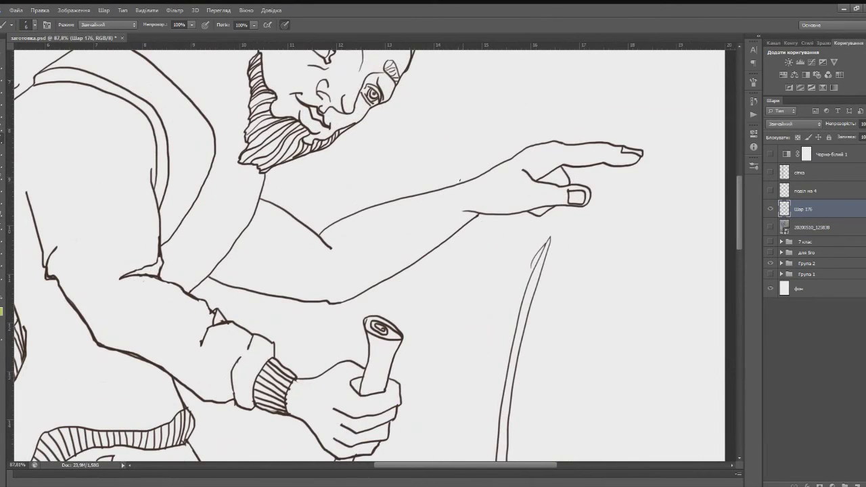
mouse_move(461, 182)
left_mouse_down()
mouse_move(455, 197)
mouse_move(465, 218)
left_mouse_up()
key("ctrl+z")
left_click_drag(430, 189, 440, 231)
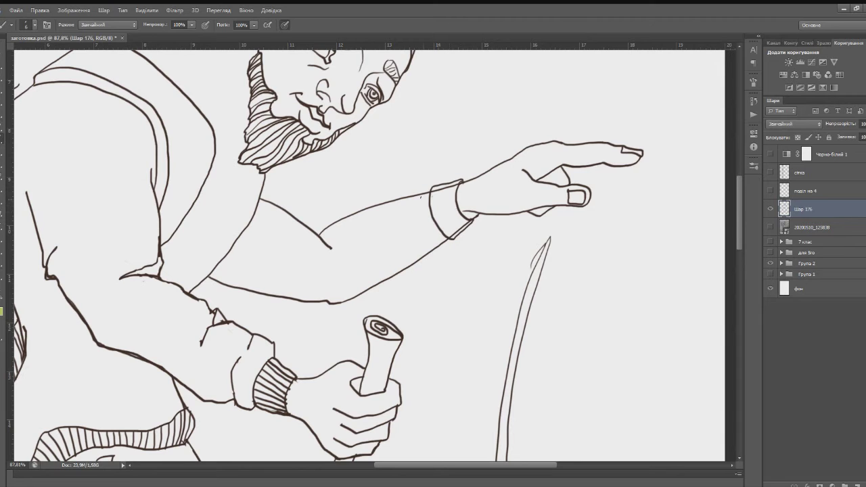
Draw loose sleeve contours along both edges of the far arm, with pointed folds at the elbow.
mouse_move(428, 185)
left_mouse_down()
mouse_move(318, 225)
mouse_move(260, 195)
left_mouse_up()
mouse_move(453, 238)
left_mouse_down()
mouse_move(380, 295)
mouse_move(326, 312)
left_mouse_up()
mouse_move(318, 272)
left_mouse_down()
mouse_move(309, 310)
mouse_move(300, 298)
mouse_move(282, 308)
mouse_move(203, 276)
left_mouse_up()
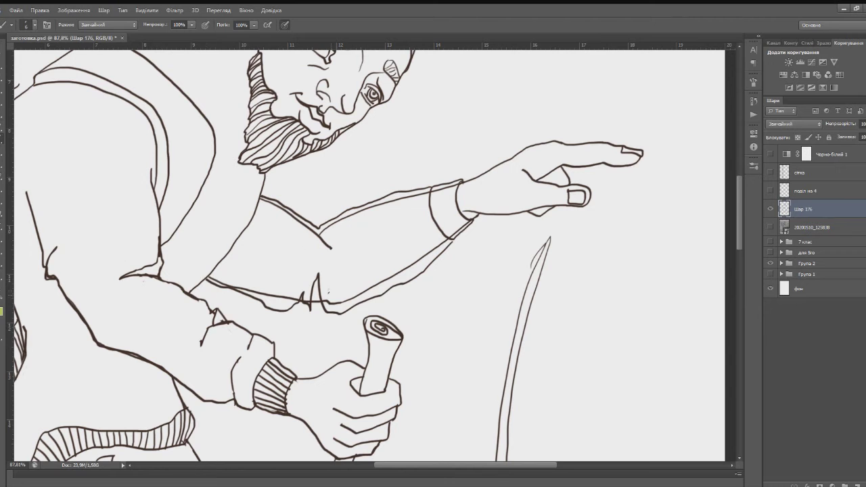
left_click_drag(312, 311, 316, 305)
Erase the far arm's original upper contour beneath the new sleeve outline, from the shoulder to the cuff.
scroll(318, 229, "up", 3)
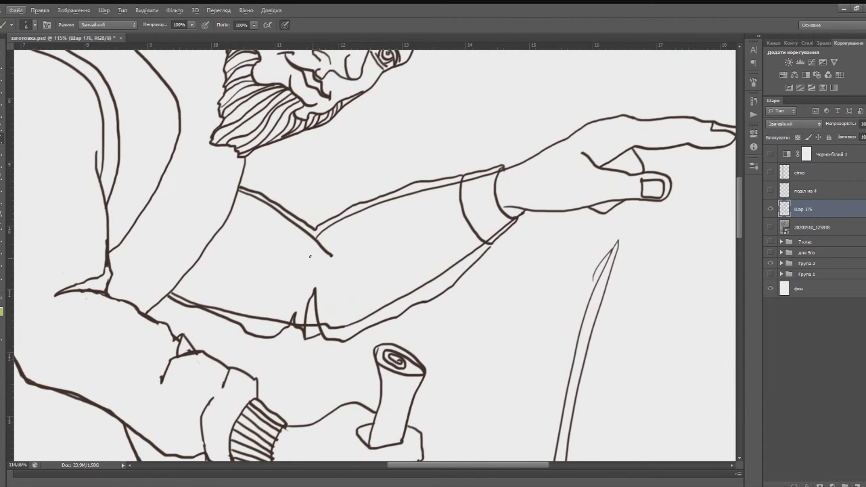
mouse_move(330, 254)
left_mouse_down()
mouse_move(240, 189)
mouse_move(273, 203)
left_mouse_up()
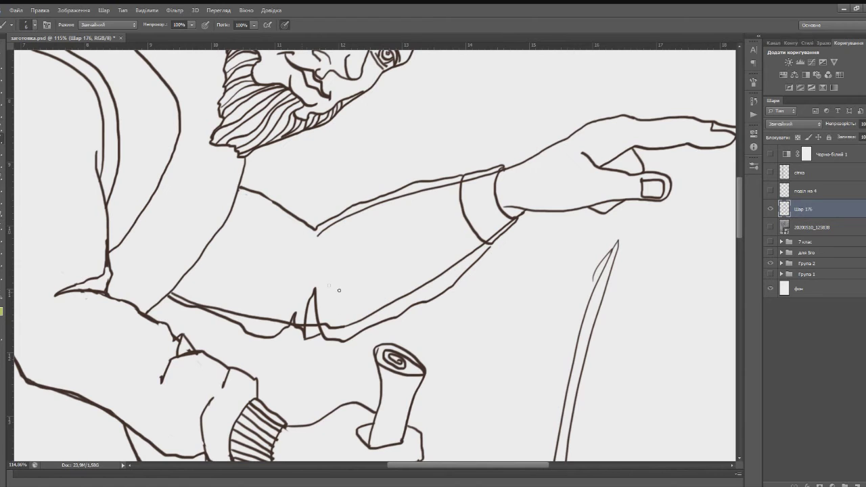
mouse_move(316, 243)
left_mouse_down()
mouse_move(341, 220)
mouse_move(315, 236)
mouse_move(359, 207)
mouse_move(443, 185)
left_mouse_up()
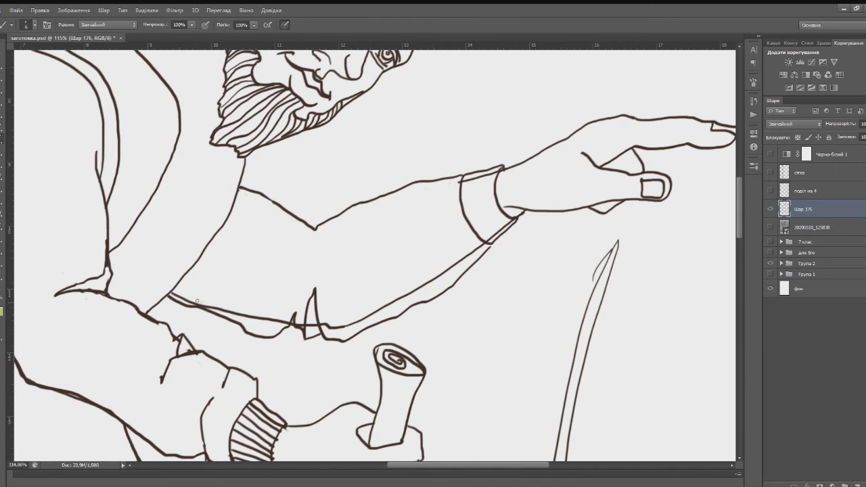
Erase the far arm's original lower contour and the tall elbow fold, and draw a short crease below the sleeve's upper elbow notch.
mouse_move(173, 294)
left_mouse_down()
mouse_move(244, 315)
mouse_move(280, 314)
left_mouse_up()
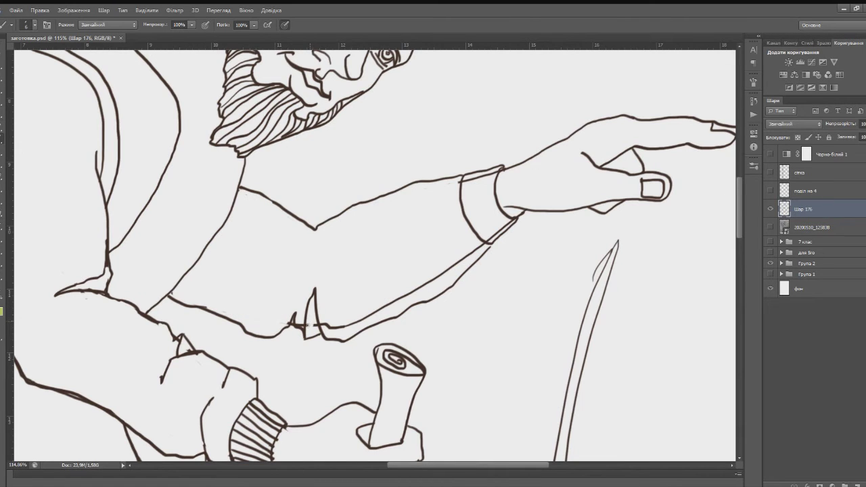
mouse_move(327, 317)
left_mouse_down()
mouse_move(297, 322)
mouse_move(331, 321)
mouse_move(301, 331)
mouse_move(351, 323)
mouse_move(472, 249)
left_mouse_up()
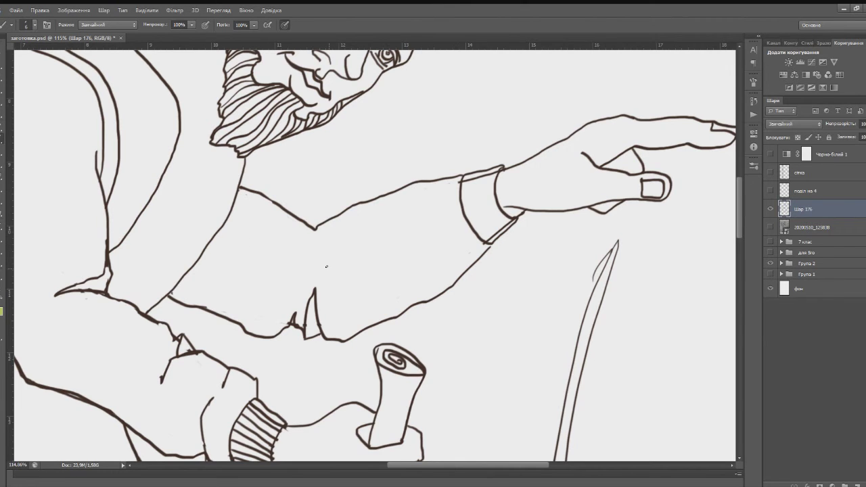
mouse_move(313, 308)
left_mouse_down()
mouse_move(311, 287)
mouse_move(314, 320)
left_mouse_up()
left_click_drag(315, 228, 300, 255)
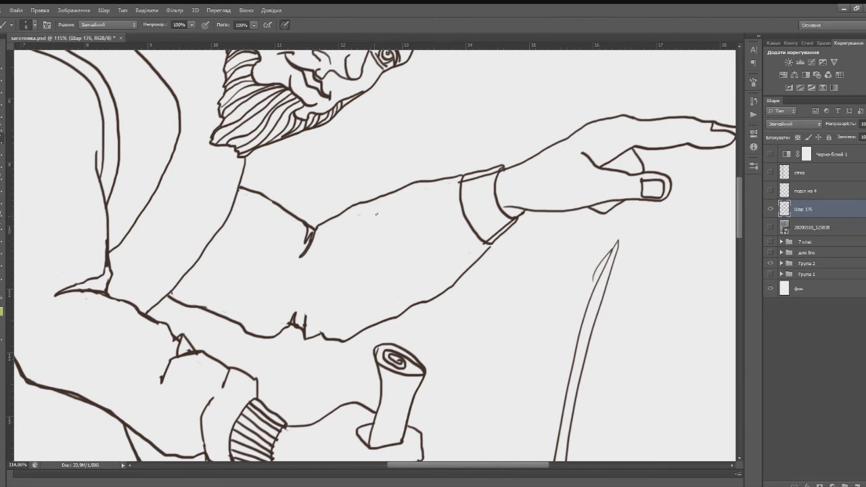
Erase the line ends that overshoot the outline of the far arm's cuff.
scroll(505, 206, "up", 5)
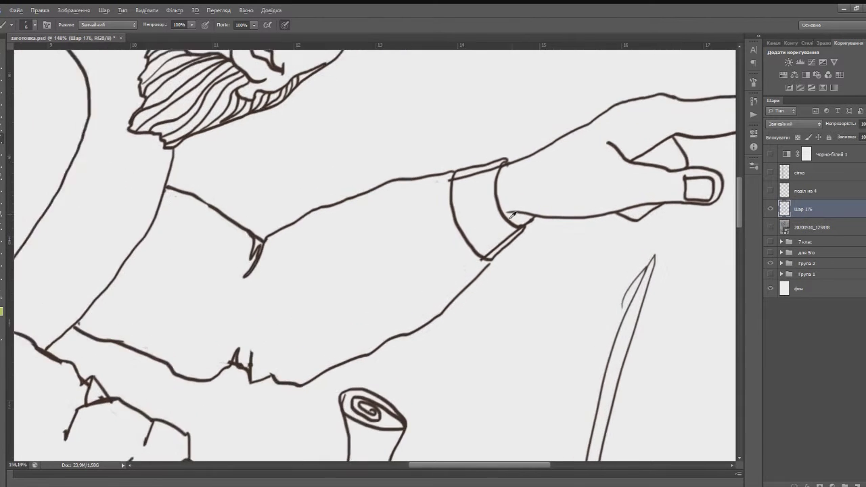
scroll(515, 215, "down", 1)
scroll(557, 175, "up", 2)
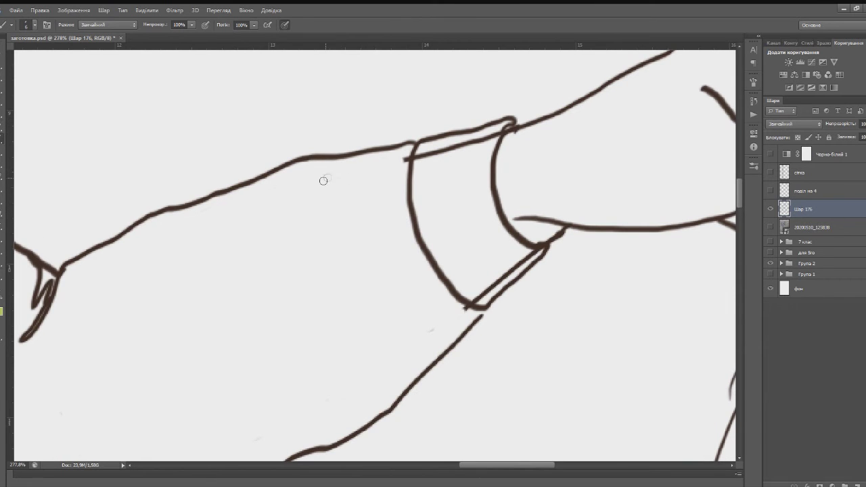
left_click_drag(385, 162, 406, 158)
left_click_drag(460, 313, 467, 305)
Join the far sleeve's lower contour to its cuff and fill the cuff with parallel ribbing lines from lower to upper edge.
left_click_drag(482, 318, 537, 244)
mouse_move(458, 284)
left_mouse_down()
mouse_move(522, 245)
mouse_move(514, 237)
mouse_move(443, 271)
mouse_move(504, 228)
mouse_move(428, 253)
mouse_move(422, 246)
mouse_move(502, 215)
mouse_move(494, 203)
mouse_move(411, 215)
mouse_move(491, 190)
left_mouse_up()
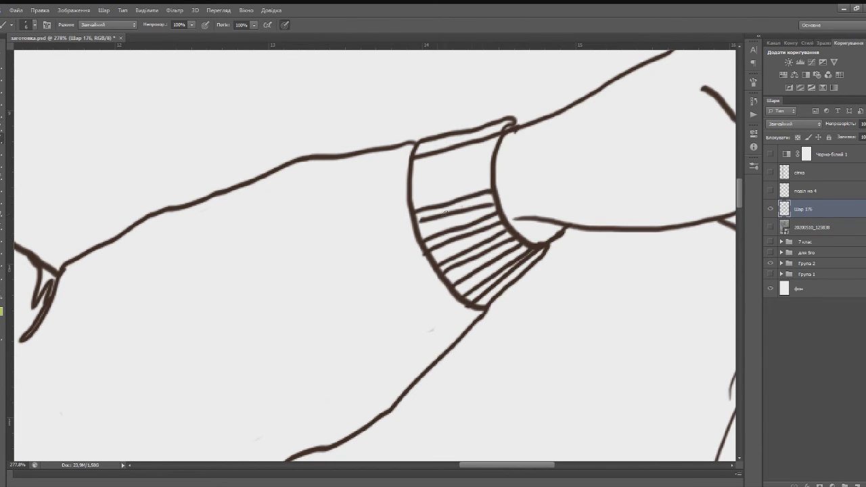
mouse_move(415, 221)
left_mouse_down()
mouse_move(437, 192)
mouse_move(491, 179)
mouse_move(410, 177)
mouse_move(485, 155)
mouse_move(498, 142)
mouse_move(419, 162)
mouse_move(419, 146)
mouse_move(511, 123)
left_mouse_up()
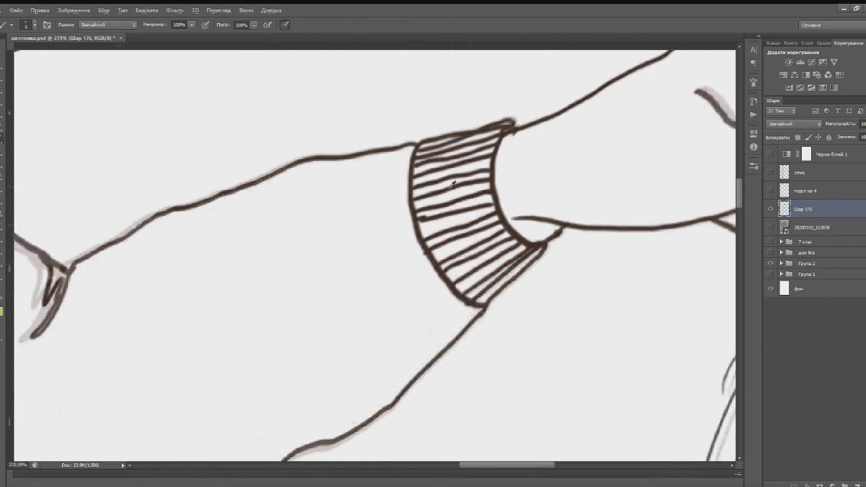
Draw a small boxy pocket on the chest beside the backpack strap, and erase the old garment edge running through it.
scroll(463, 223, "down", 5)
scroll(455, 252, "down", 6)
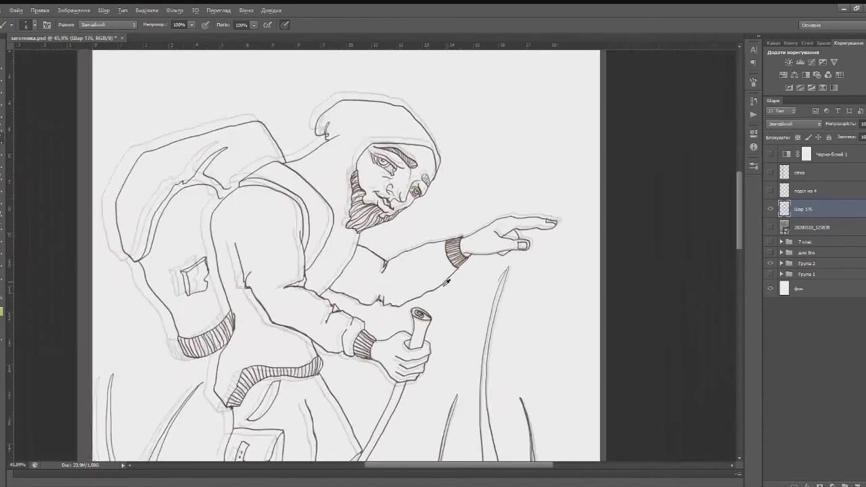
scroll(448, 280, "down", 2)
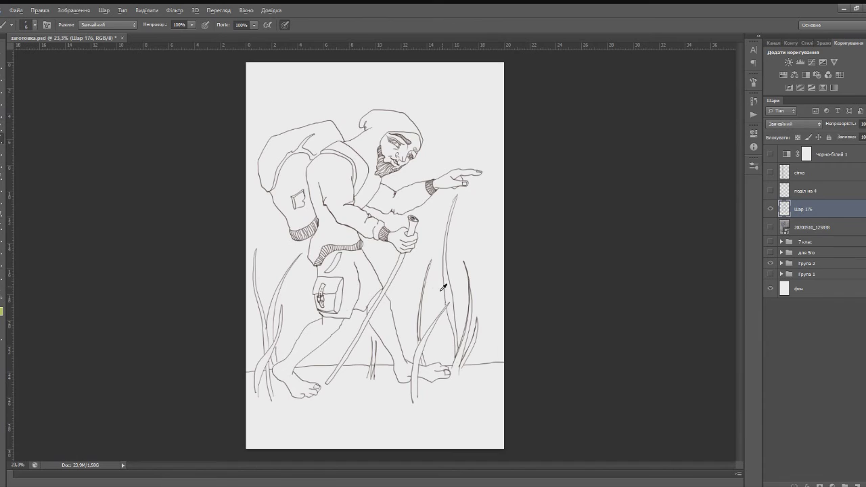
scroll(443, 287, "up", 5)
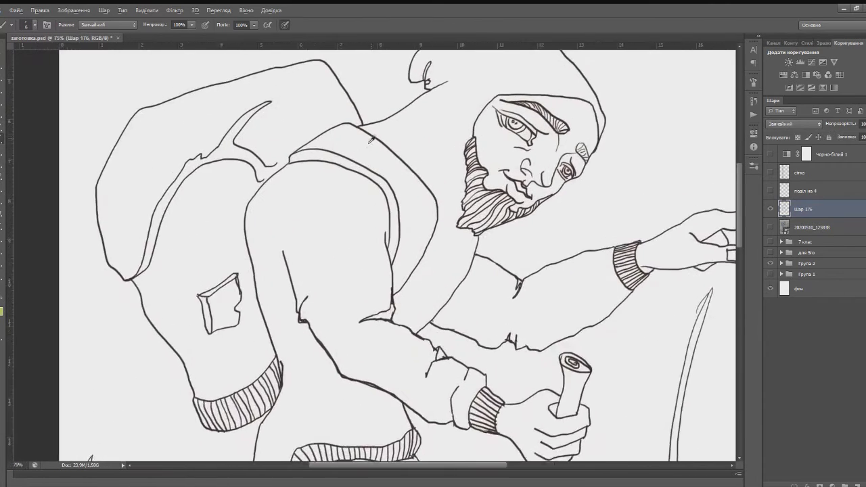
scroll(371, 139, "up", 3)
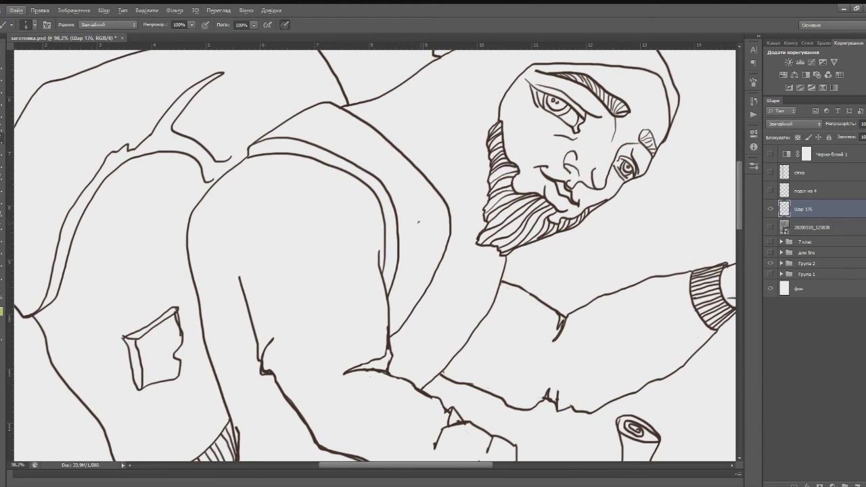
mouse_move(427, 227)
left_mouse_down()
mouse_move(454, 211)
mouse_move(457, 228)
mouse_move(428, 294)
mouse_move(407, 294)
mouse_move(427, 238)
mouse_move(408, 221)
mouse_move(407, 295)
left_mouse_up()
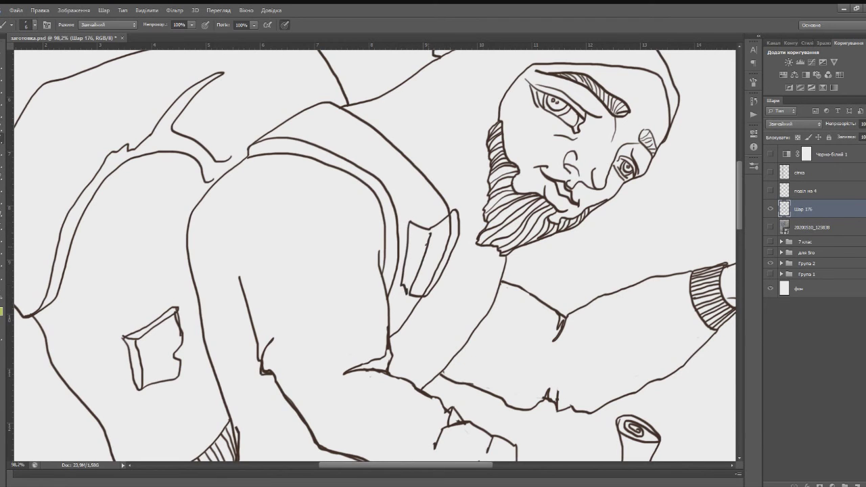
left_click_drag(407, 221, 438, 206)
left_click_drag(447, 233, 423, 284)
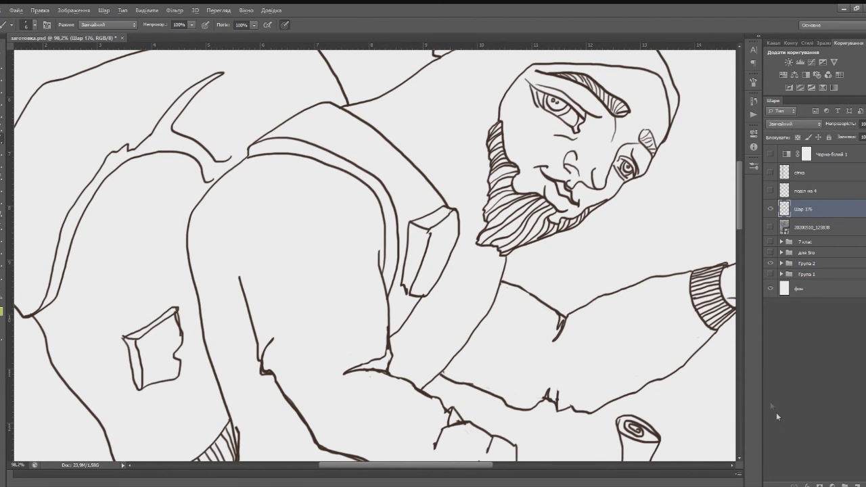
scroll(428, 203, "up", 3)
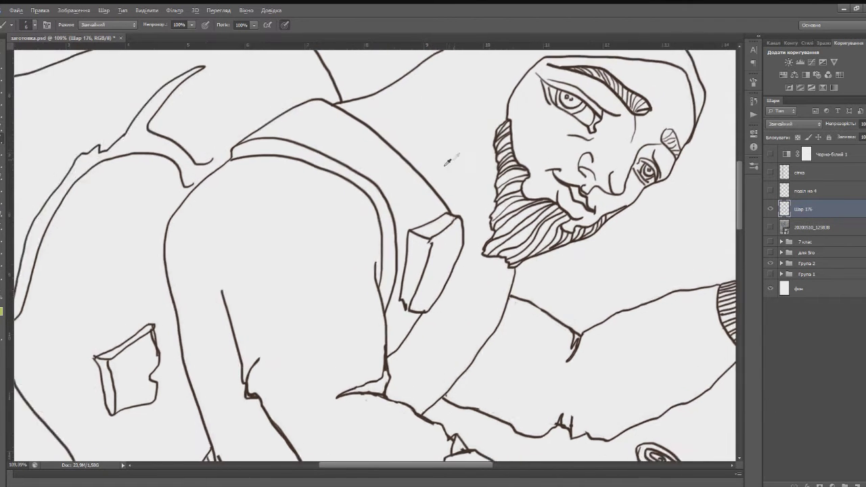
scroll(466, 223, "down", 5)
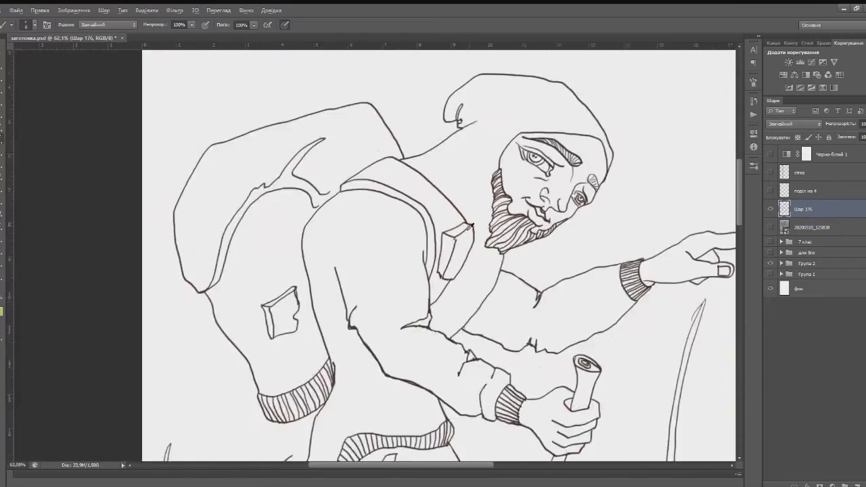
scroll(336, 300, "down", 3)
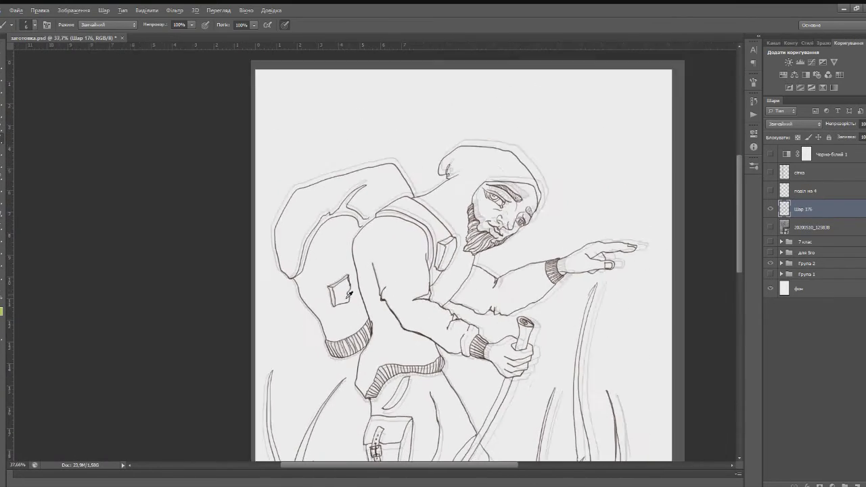
scroll(351, 299, "down", 1)
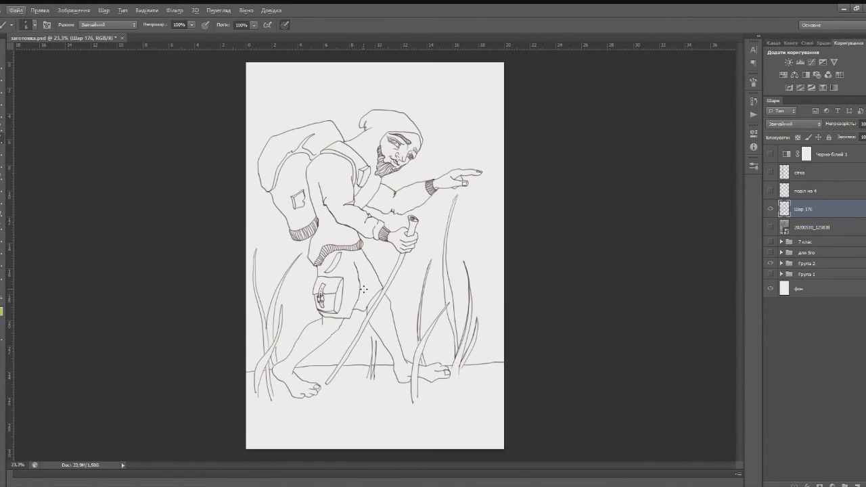
scroll(363, 205, "up", 3)
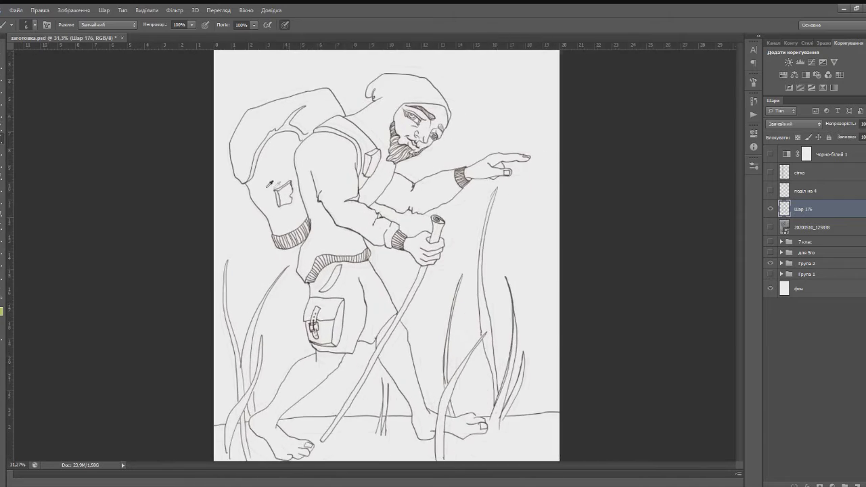
scroll(289, 177, "up", 4)
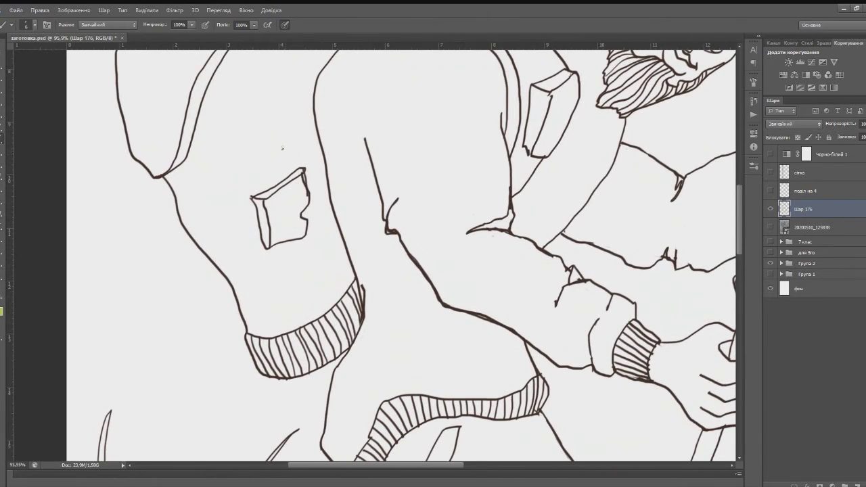
left_click_drag(284, 130, 288, 173)
mouse_move(291, 244)
left_mouse_down()
mouse_move(256, 286)
mouse_move(253, 276)
left_mouse_up()
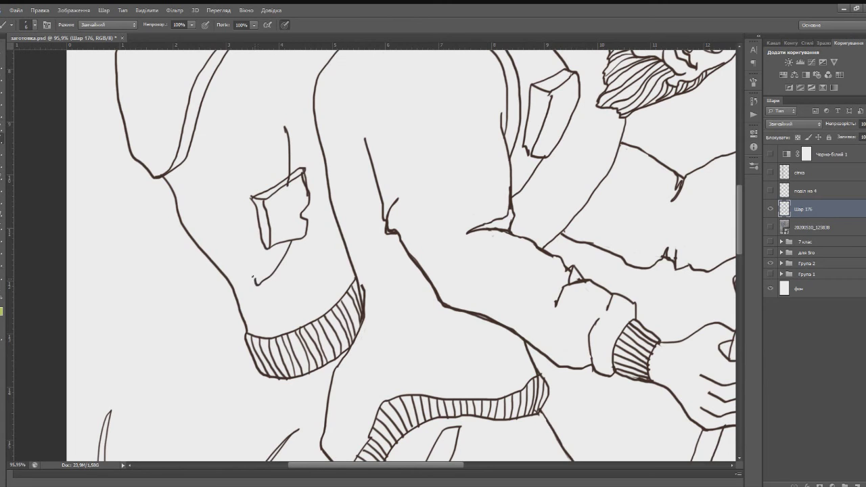
key("ctrl+alt+z")
key("ctrl+alt+z")
key("ctrl+alt+z")
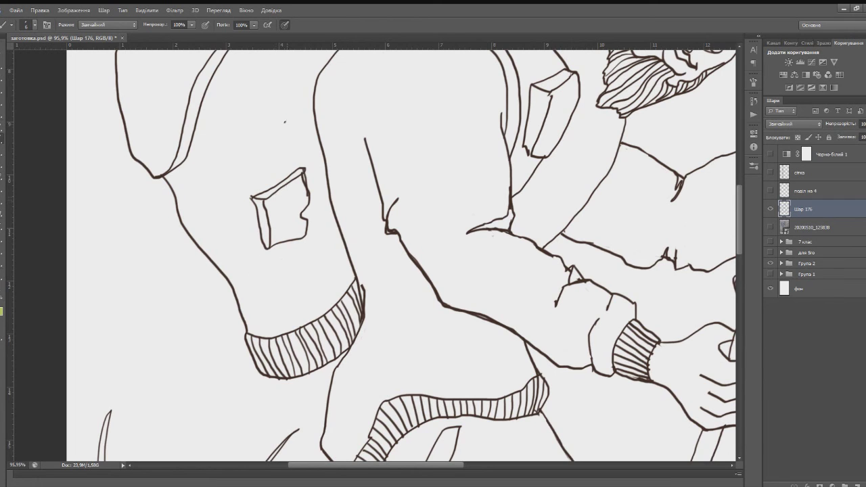
mouse_move(287, 134)
left_mouse_down()
mouse_move(271, 276)
mouse_move(275, 193)
mouse_move(265, 152)
mouse_move(278, 136)
left_mouse_up()
key("ctrl+alt+z")
key("ctrl+alt+z")
Try drawing a long, curved banana-shaped object with a short stem across the backpack's side pocket.
left_click_drag(290, 129, 288, 163)
mouse_move(288, 175)
left_mouse_down()
mouse_move(285, 201)
mouse_move(299, 242)
mouse_move(316, 258)
mouse_move(303, 269)
mouse_move(278, 243)
mouse_move(260, 171)
mouse_move(260, 142)
mouse_move(283, 119)
mouse_move(302, 116)
mouse_move(296, 130)
mouse_move(290, 125)
mouse_move(293, 117)
mouse_move(276, 175)
mouse_move(283, 226)
mouse_move(318, 265)
left_mouse_up()
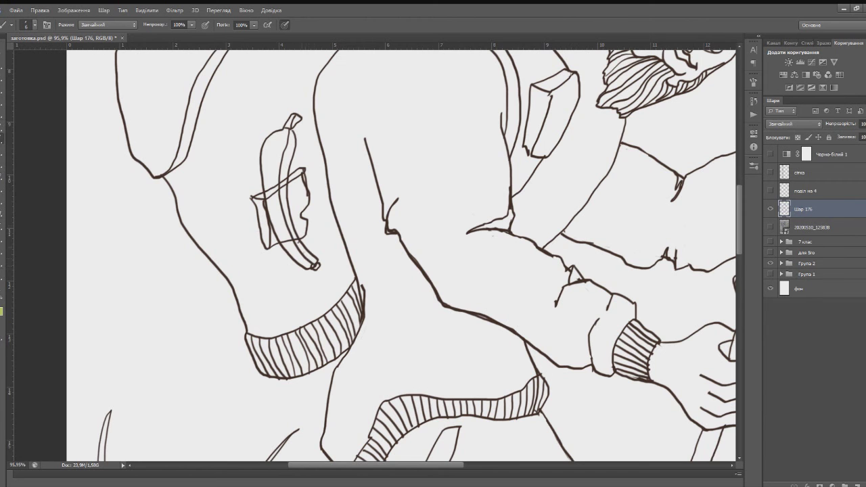
mouse_move(280, 127)
left_mouse_down()
mouse_move(263, 152)
mouse_move(265, 183)
mouse_move(281, 237)
mouse_move(308, 269)
left_mouse_up()
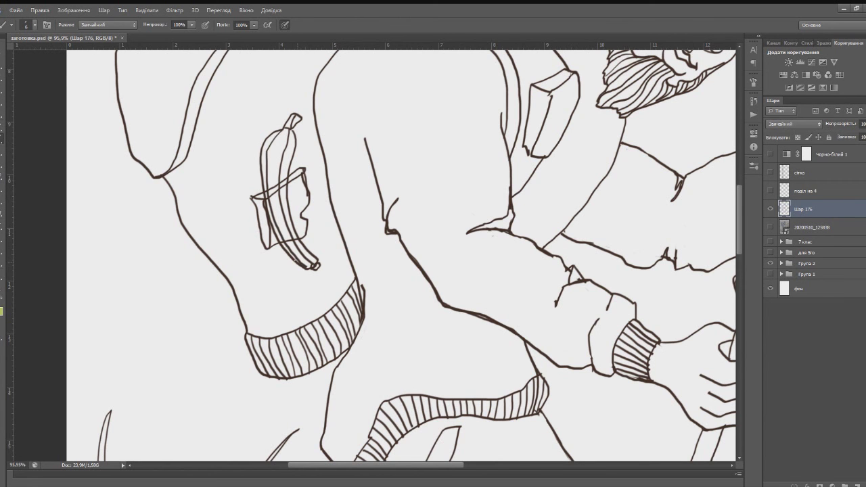
scroll(290, 202, "down", 5)
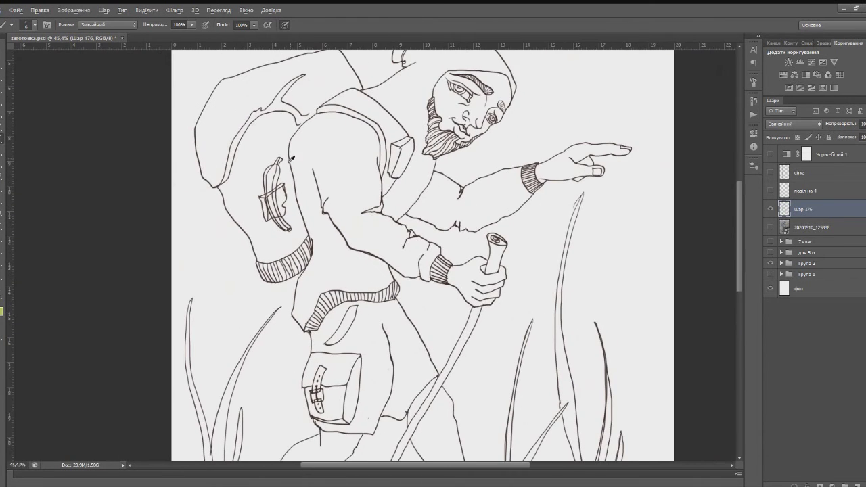
Undo all strokes of the curved object drawn over the backpack's side pocket.
key("ctrl+alt+z")
key("ctrl+alt+z")
key("ctrl+alt+z")
key("ctrl+alt+z")
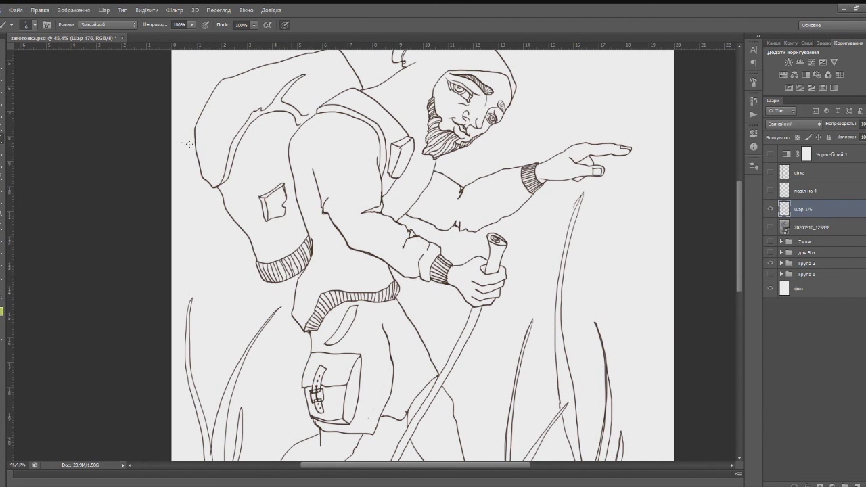
Draw inner rim lines along the top opening of the boxy chest pocket.
scroll(340, 146, "down", 3)
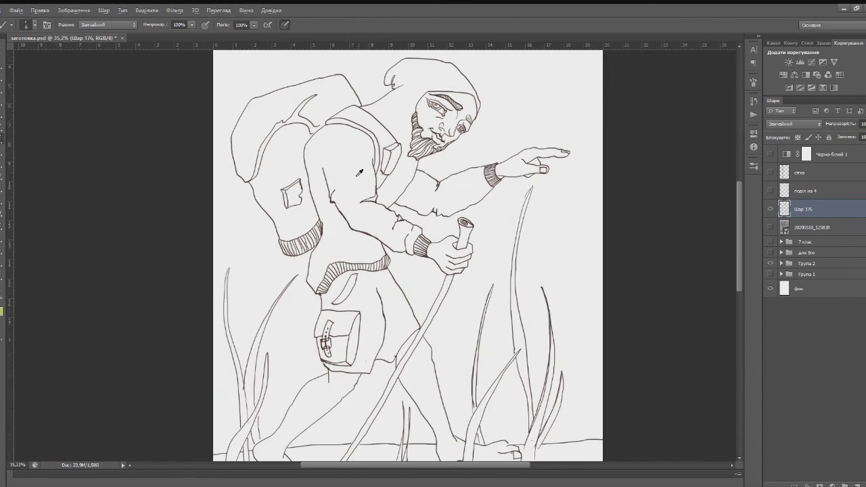
scroll(382, 135, "up", 2)
scroll(382, 135, "up", 7)
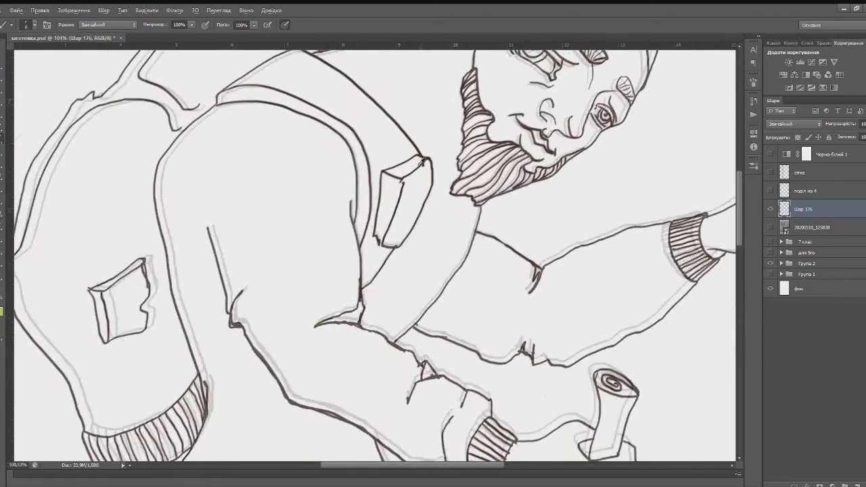
mouse_move(415, 152)
left_mouse_down()
mouse_move(414, 171)
mouse_move(426, 162)
mouse_move(403, 180)
mouse_move(370, 174)
left_mouse_up()
scroll(403, 187, "down", 4)
scroll(404, 187, "up", 4)
scroll(403, 188, "down", 1)
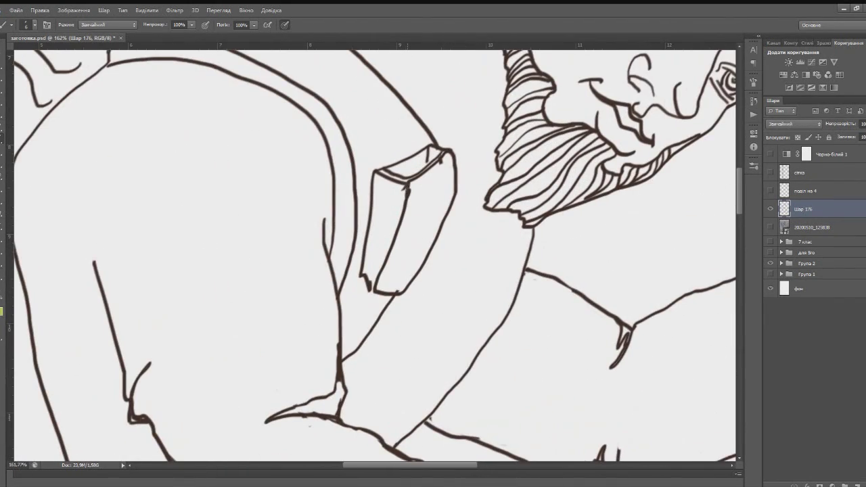
scroll(403, 189, "down", 3)
scroll(399, 194, "down", 6)
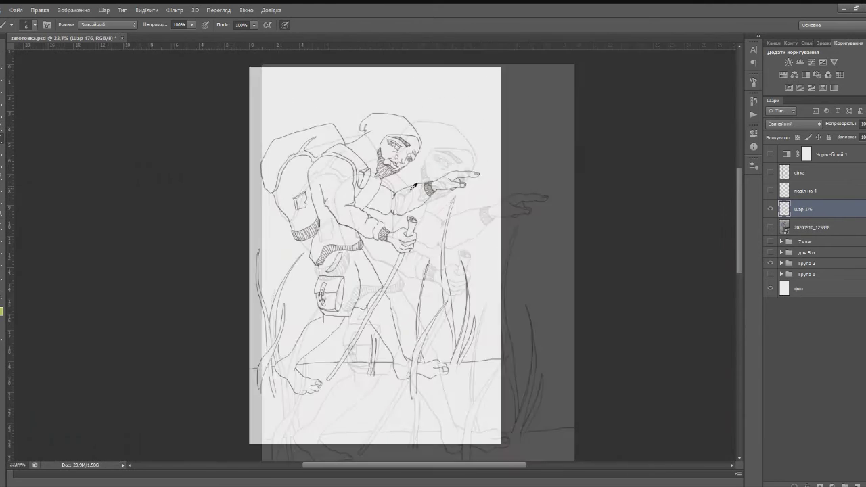
scroll(418, 184, "up", 1)
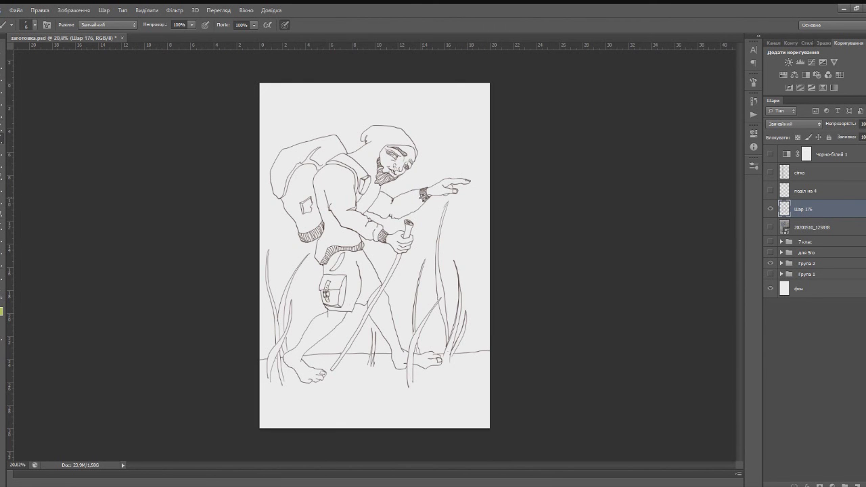
scroll(425, 209, "up", 2)
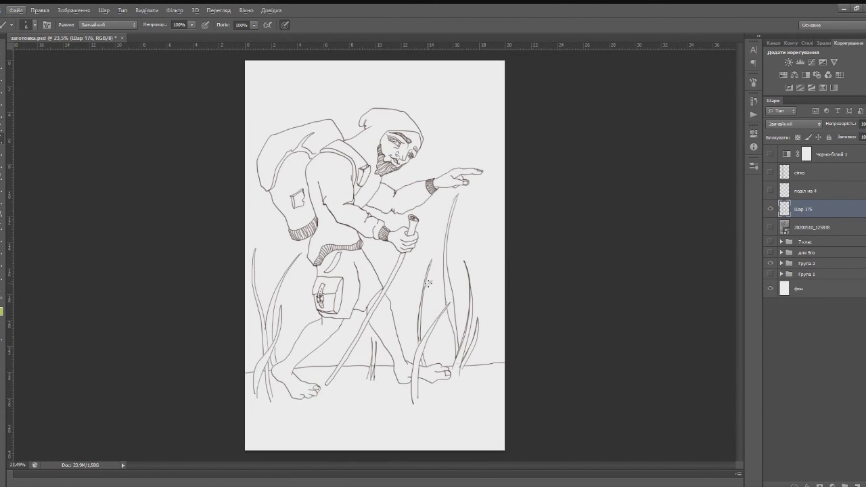